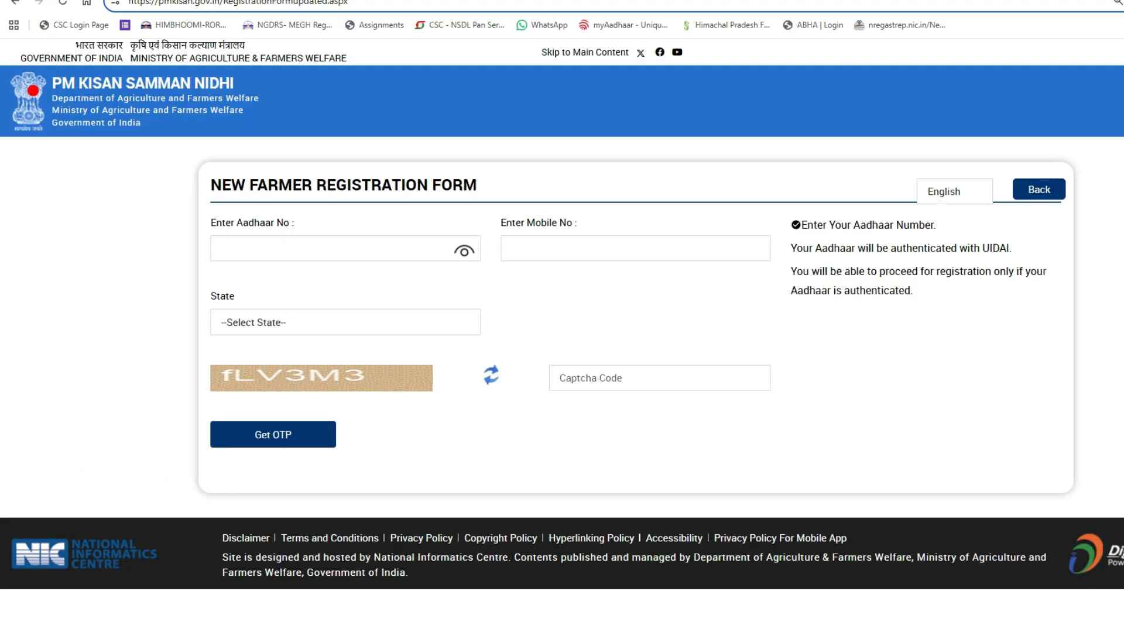
{"action": "left_click_drag", "start_coordinate": [33, 89], "coordinate": [109, 57]}
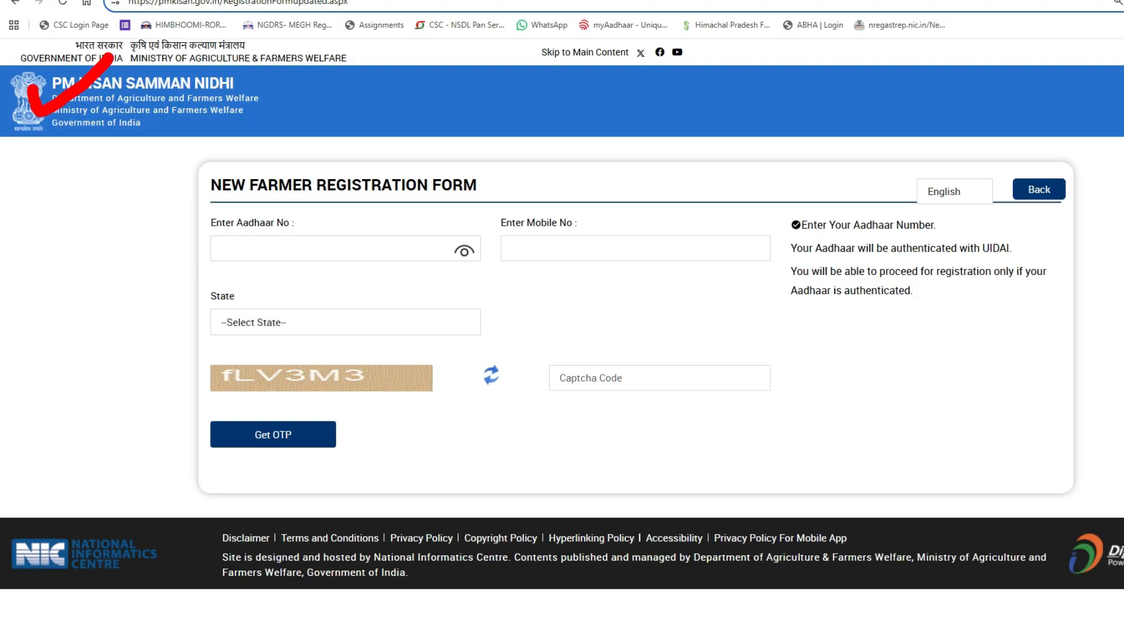
{"action": "mouse_move", "coordinate": [161, 167]}
{"action": "left_mouse_down"}
{"action": "mouse_move", "coordinate": [166, 188]}
{"action": "mouse_move", "coordinate": [223, 156]}
{"action": "left_mouse_up"}
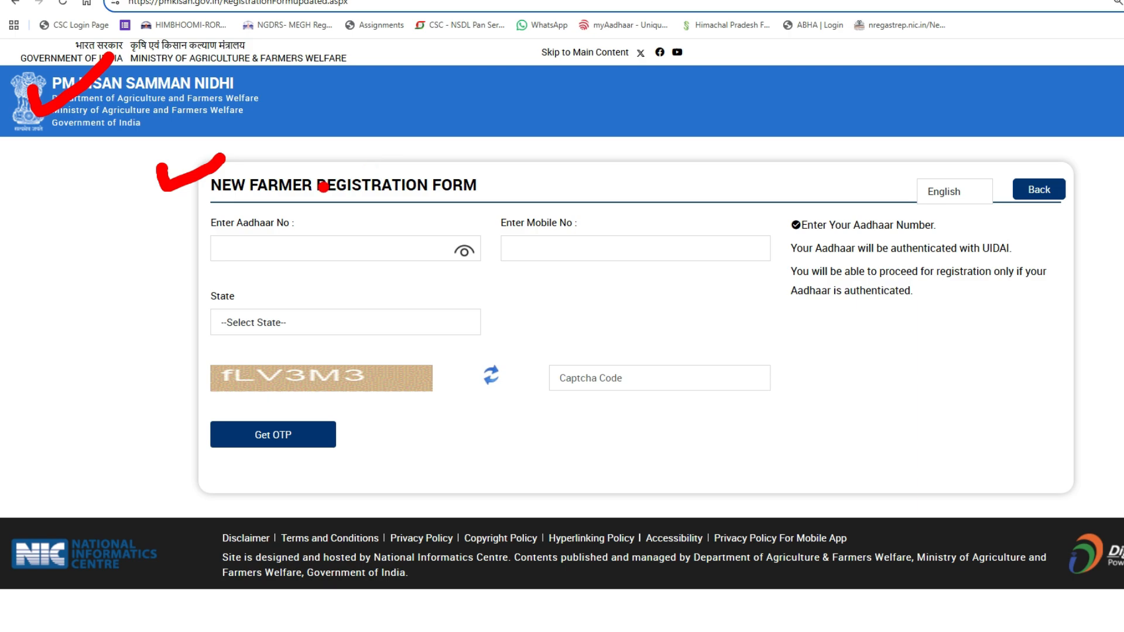
{"action": "left_click_drag", "start_coordinate": [165, 237], "coordinate": [238, 189]}
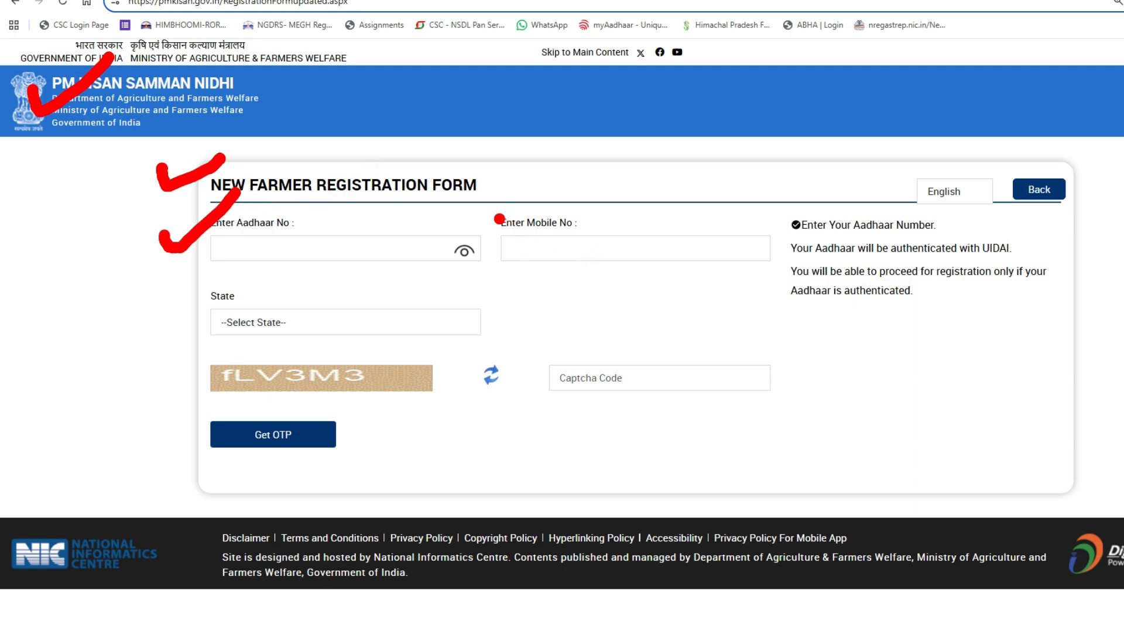
{"action": "mouse_move", "coordinate": [496, 231]}
{"action": "left_mouse_down"}
{"action": "mouse_move", "coordinate": [509, 243]}
{"action": "mouse_move", "coordinate": [559, 209]}
{"action": "left_mouse_up"}
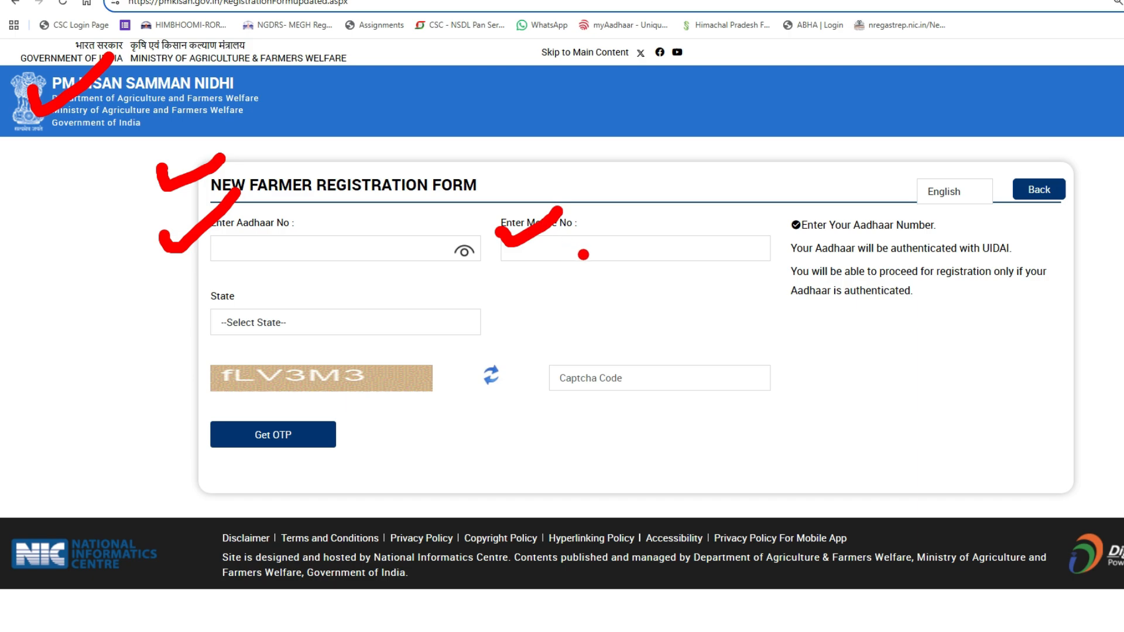
{"action": "key", "text": "Escape"}
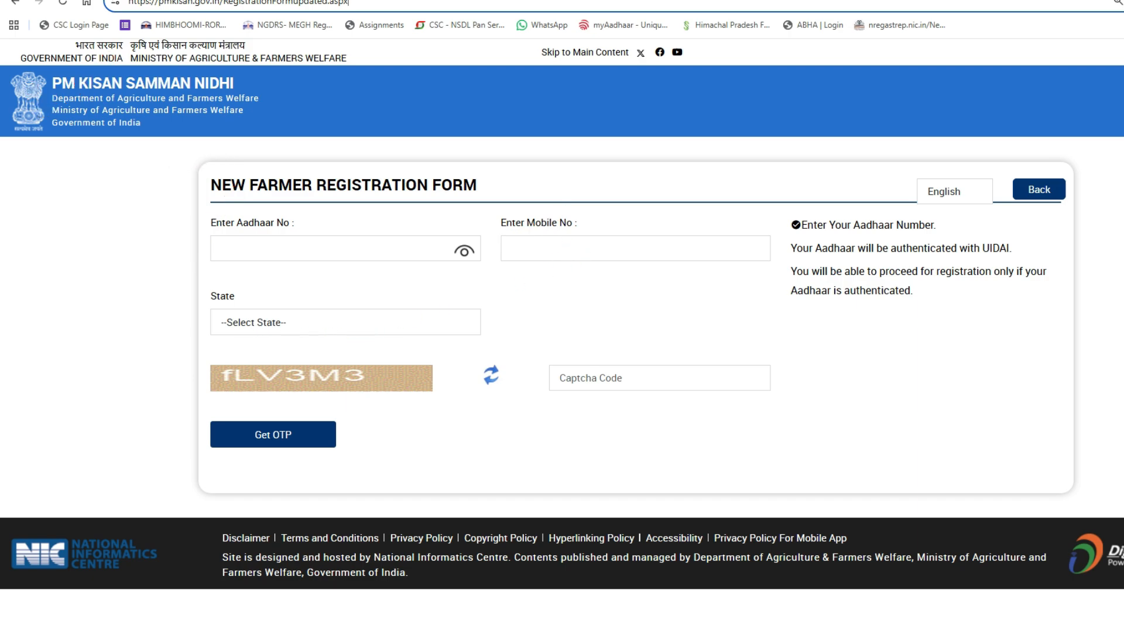
Select HIMACHAL PRADESH as the state in the new farmer registration form.
{"action": "left_click", "coordinate": [345, 322]}
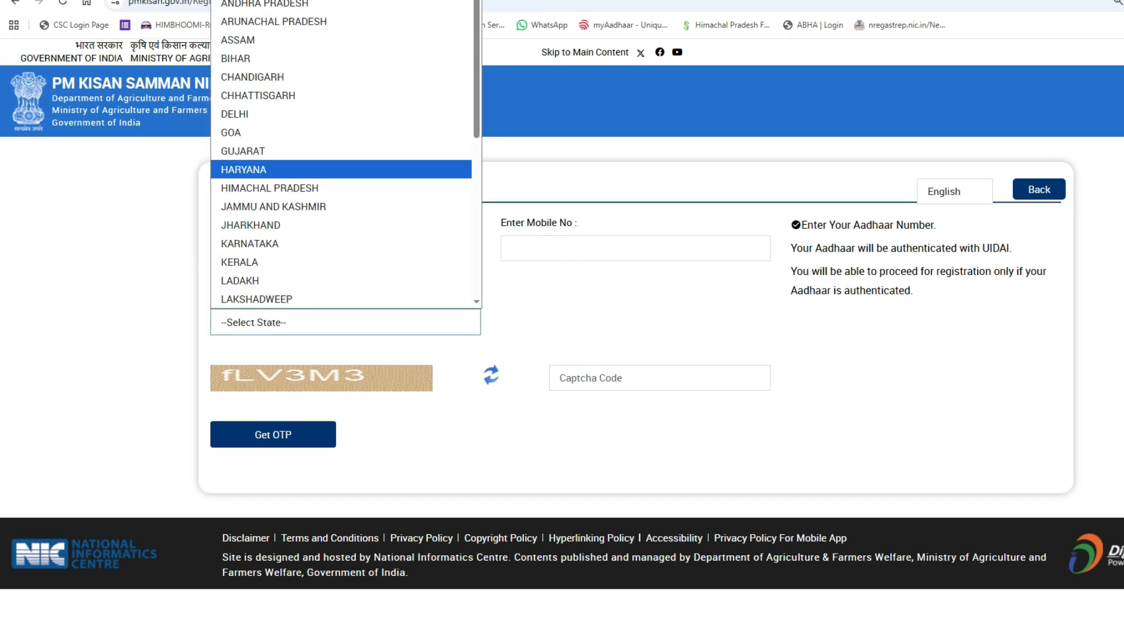
{"action": "left_click", "coordinate": [270, 188]}
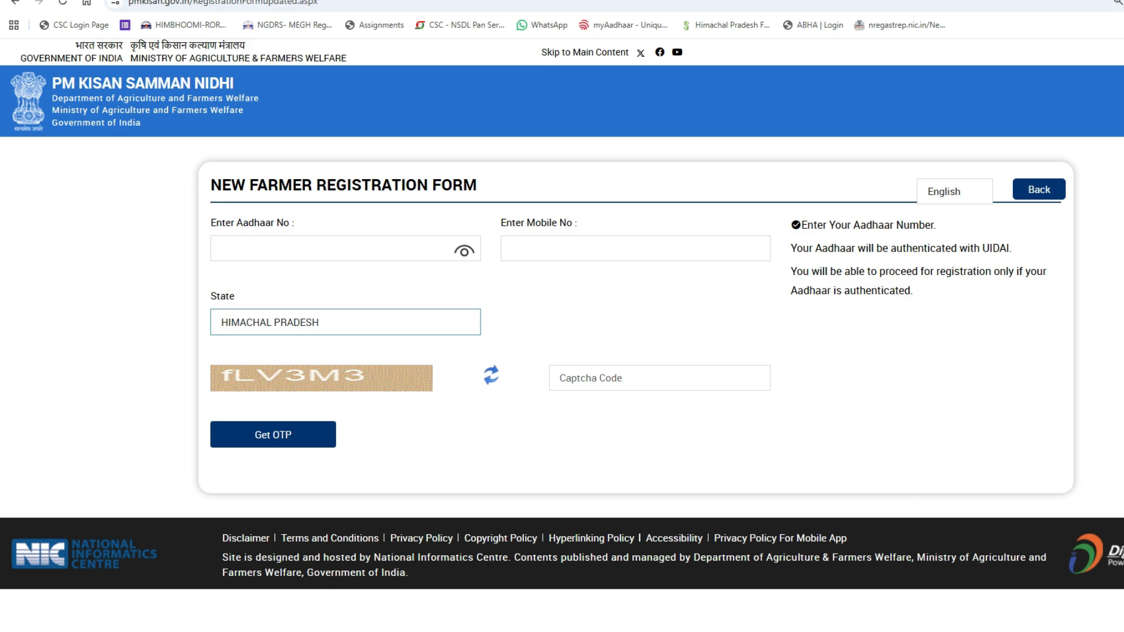
{"action": "left_click_drag", "start_coordinate": [171, 376], "coordinate": [231, 335]}
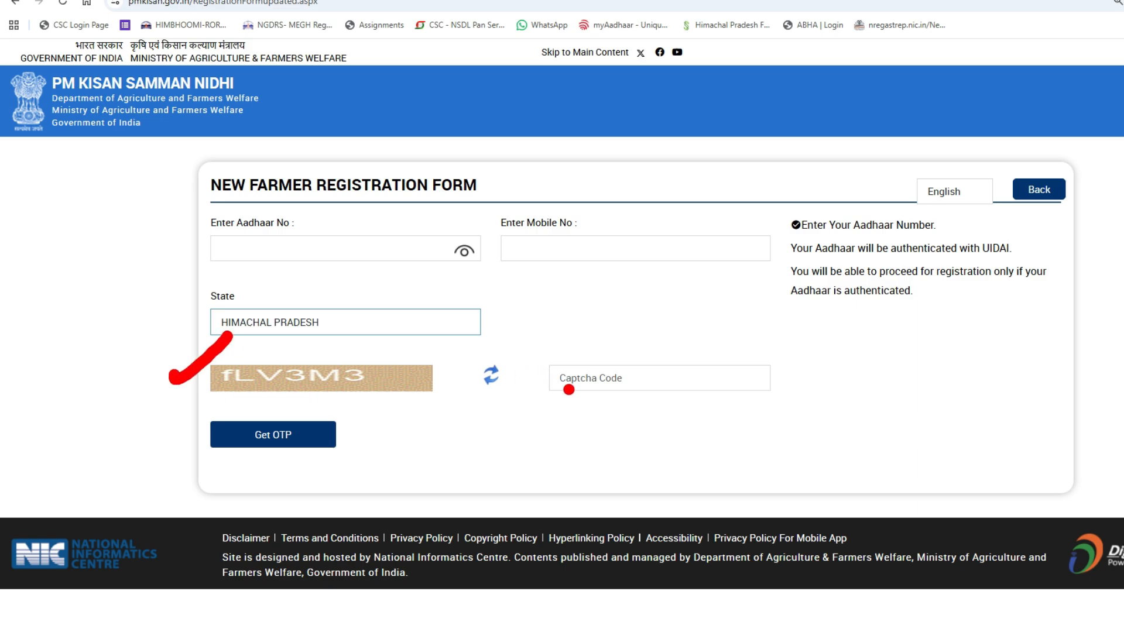
{"action": "left_click_drag", "start_coordinate": [556, 378], "coordinate": [609, 350]}
{"action": "mouse_move", "coordinate": [198, 420]}
{"action": "left_mouse_down"}
{"action": "mouse_move", "coordinate": [197, 437]}
{"action": "mouse_move", "coordinate": [382, 420]}
{"action": "mouse_move", "coordinate": [188, 417]}
{"action": "mouse_move", "coordinate": [188, 430]}
{"action": "left_mouse_up"}
{"action": "key", "text": "Escape"}
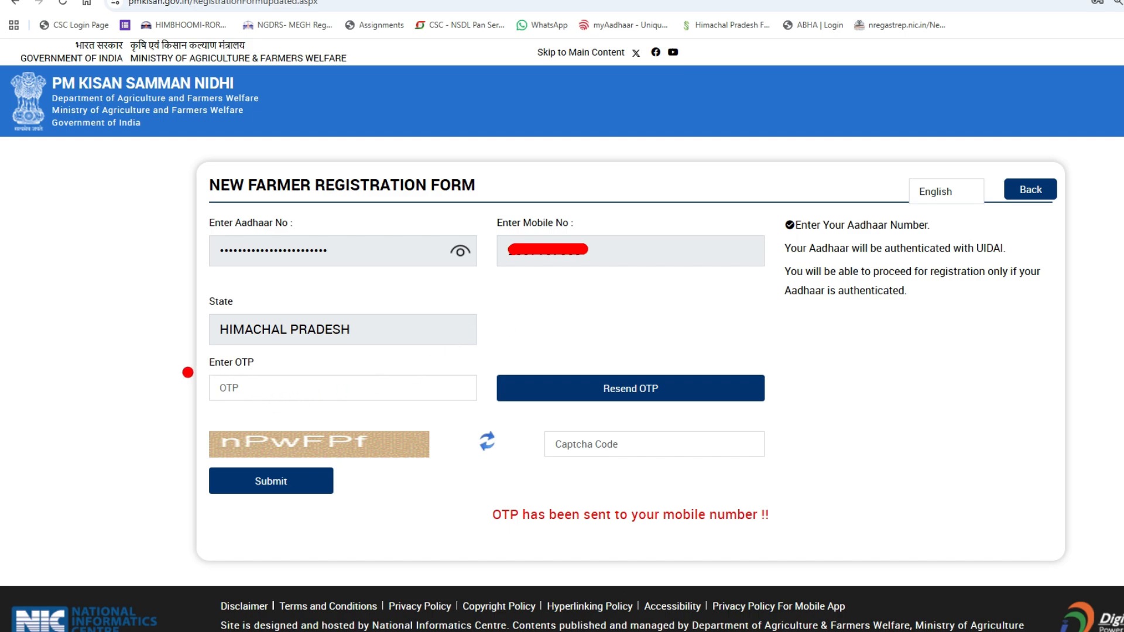
{"action": "left_click_drag", "start_coordinate": [176, 370], "coordinate": [237, 340]}
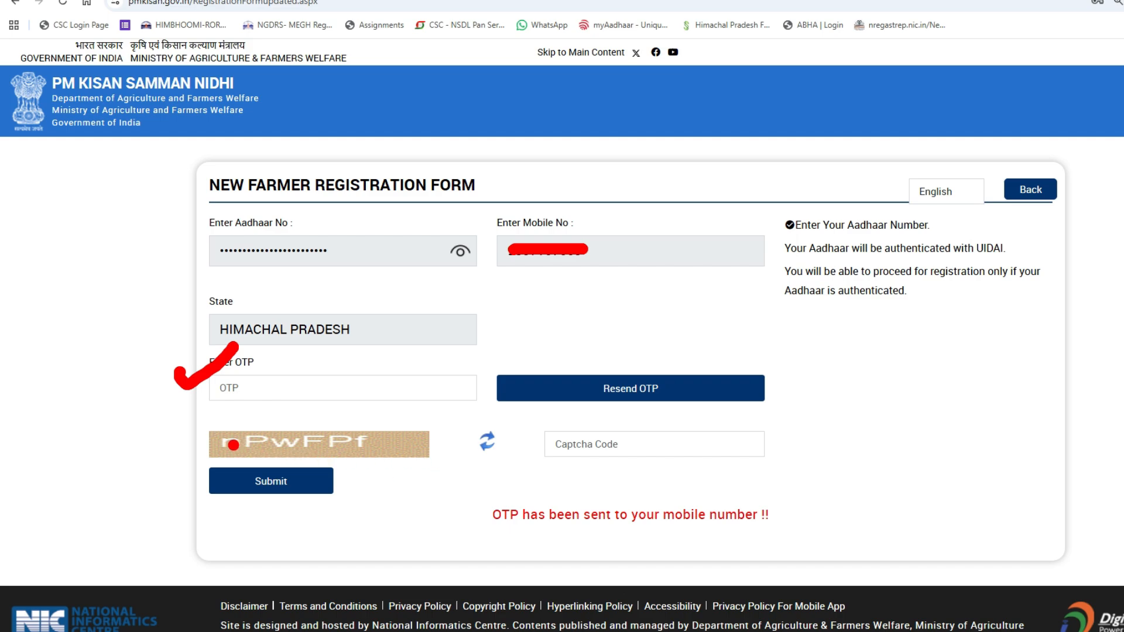
{"action": "mouse_move", "coordinate": [568, 436]}
{"action": "left_mouse_down"}
{"action": "mouse_move", "coordinate": [583, 449]}
{"action": "mouse_move", "coordinate": [638, 415]}
{"action": "left_mouse_up"}
{"action": "left_click_drag", "start_coordinate": [186, 494], "coordinate": [334, 514]}
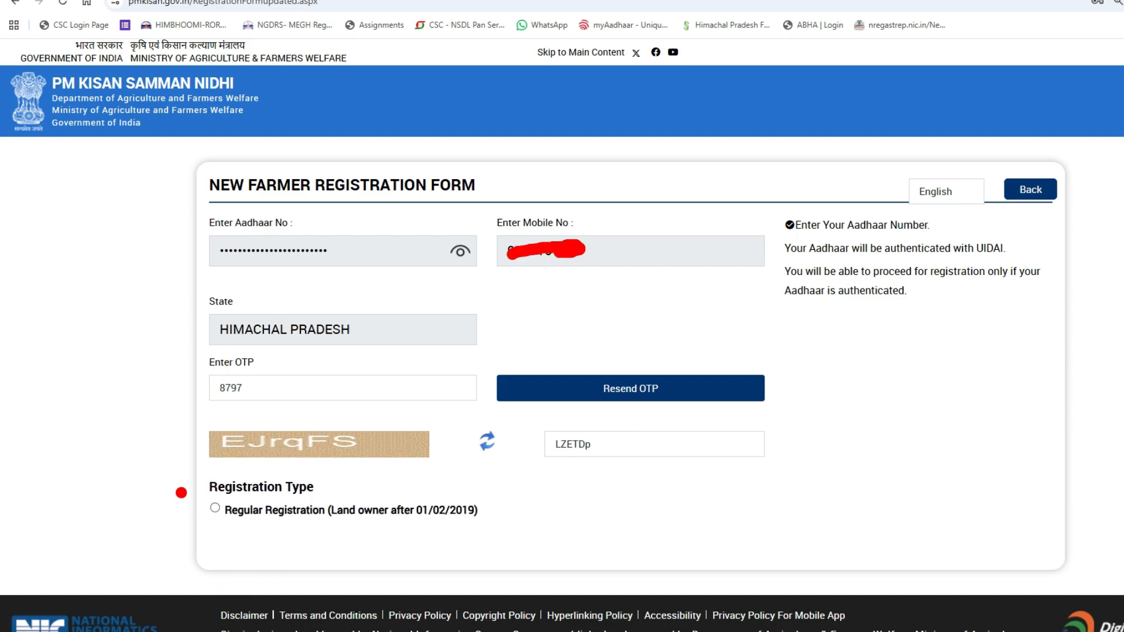
{"action": "left_click_drag", "start_coordinate": [180, 491], "coordinate": [220, 471]}
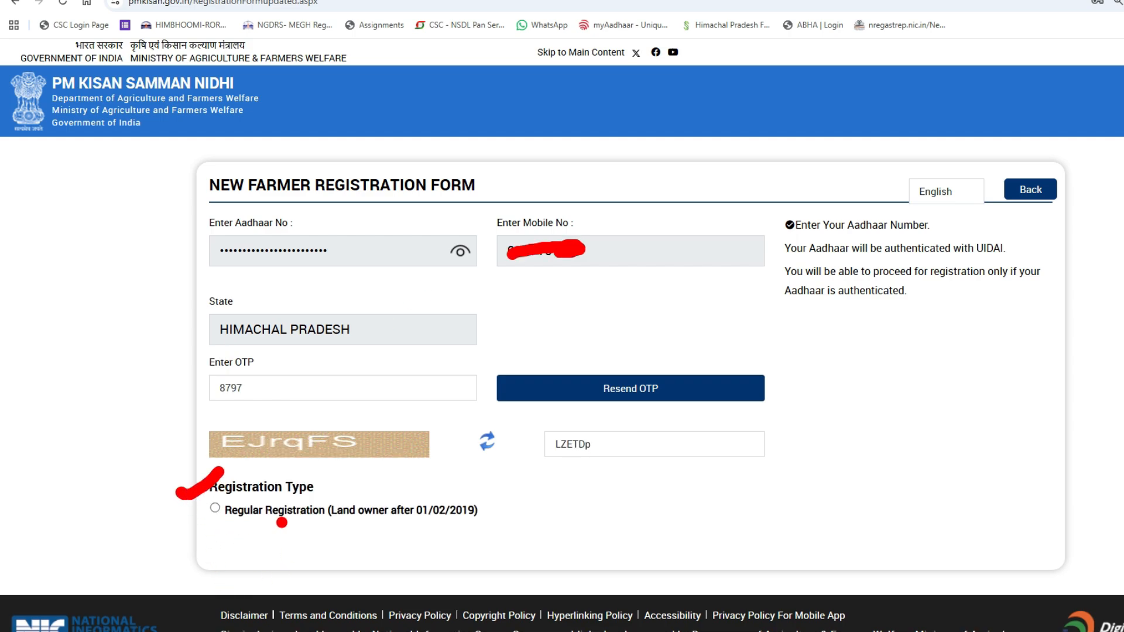
{"action": "left_click_drag", "start_coordinate": [337, 524], "coordinate": [450, 520]}
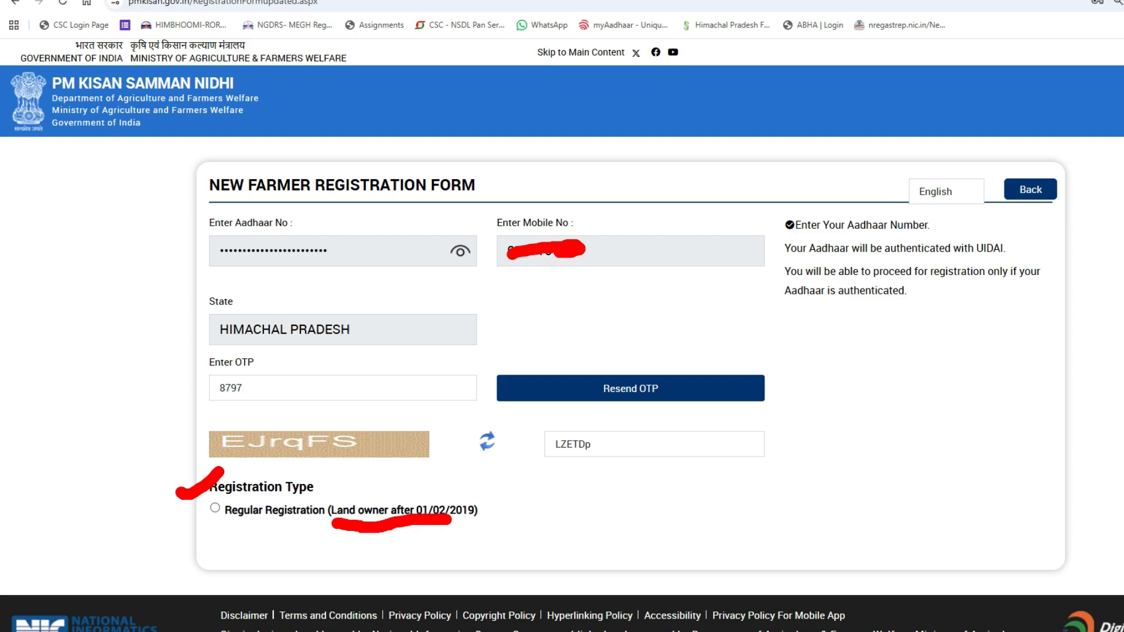
Choose Regular Registration (Land owner after 01/02/2019) as the registration type and accept the landowner eligibility notice.
{"action": "left_click", "coordinate": [214, 509]}
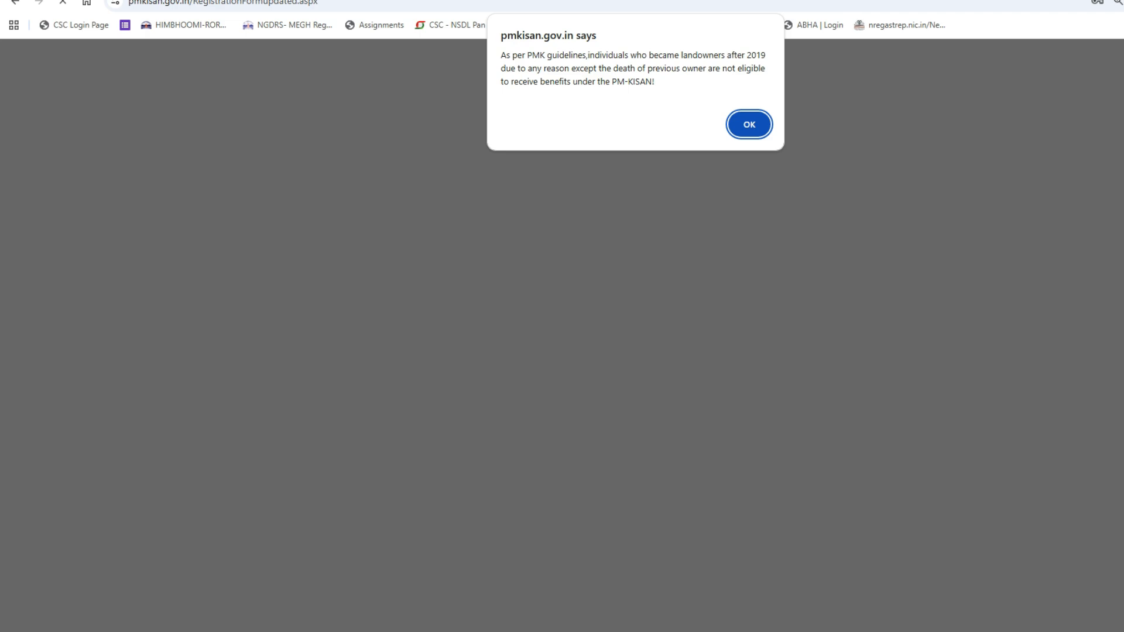
{"action": "key", "text": "Return"}
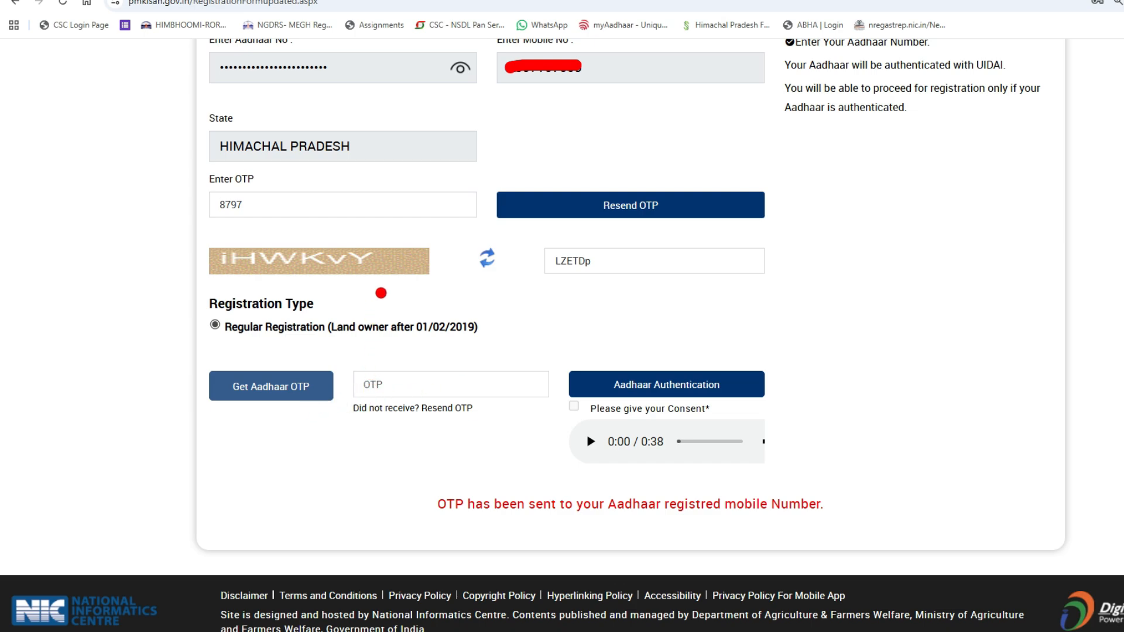
{"action": "left_click_drag", "start_coordinate": [345, 372], "coordinate": [383, 353]}
{"action": "left_click_drag", "start_coordinate": [572, 351], "coordinate": [615, 343]}
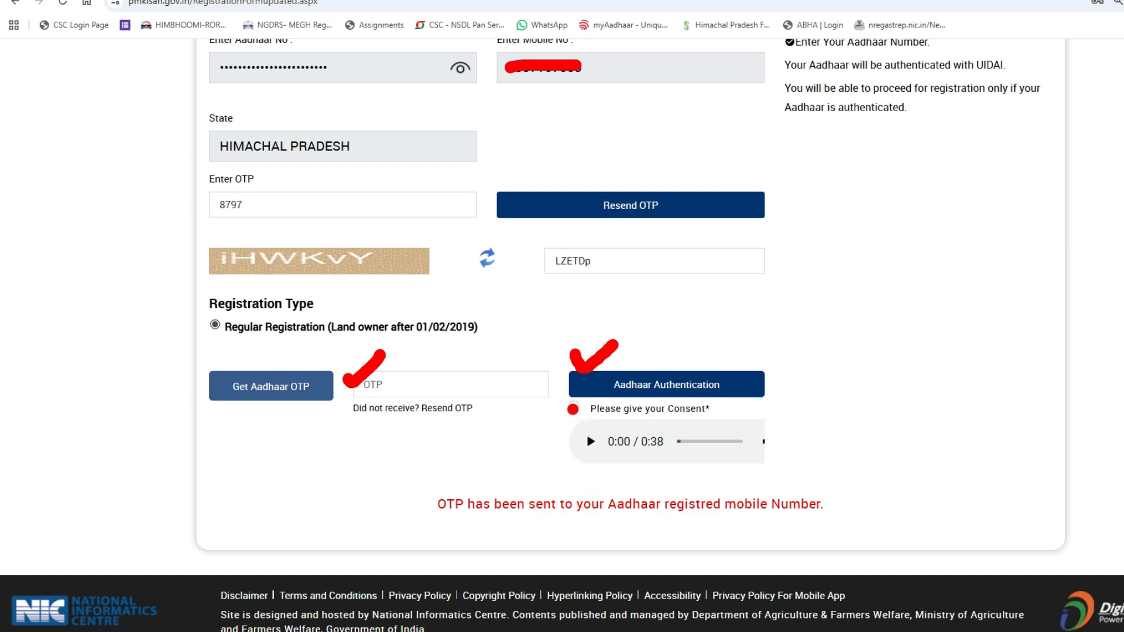
{"action": "left_click_drag", "start_coordinate": [573, 409], "coordinate": [597, 394]}
{"action": "key", "text": "Escape"}
Open the Aadhaar consent form, agree with its statements and confirm the consent.
{"action": "left_click", "coordinate": [650, 408]}
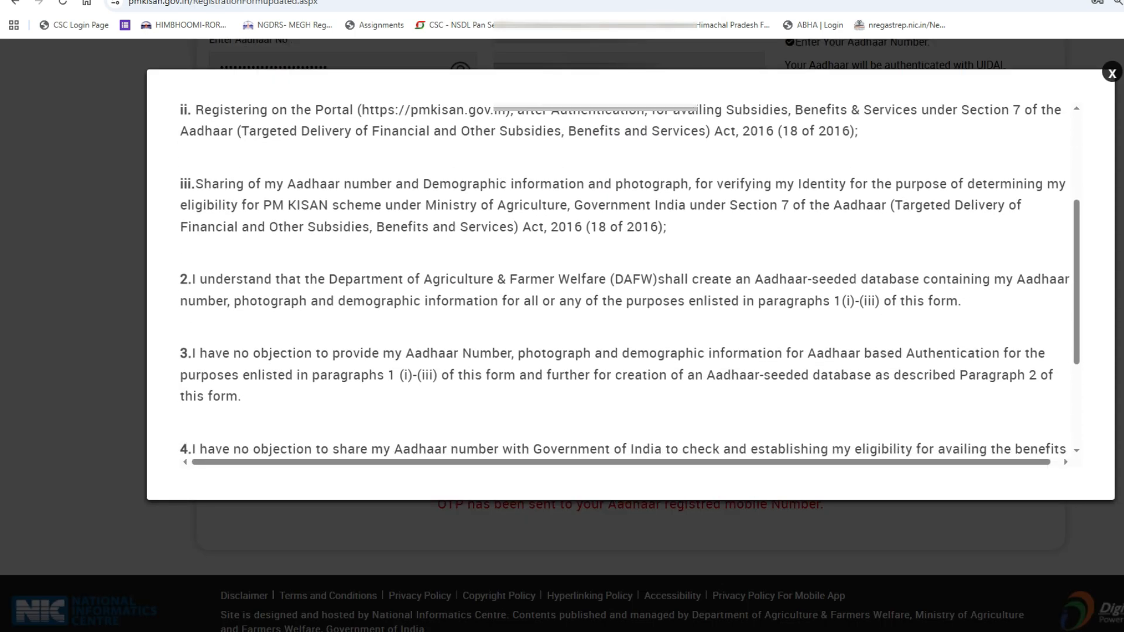
{"action": "scroll", "coordinate": [631, 282], "scroll_direction": "down", "scroll_amount": 2}
{"action": "scroll", "coordinate": [631, 281], "scroll_direction": "down", "scroll_amount": 2}
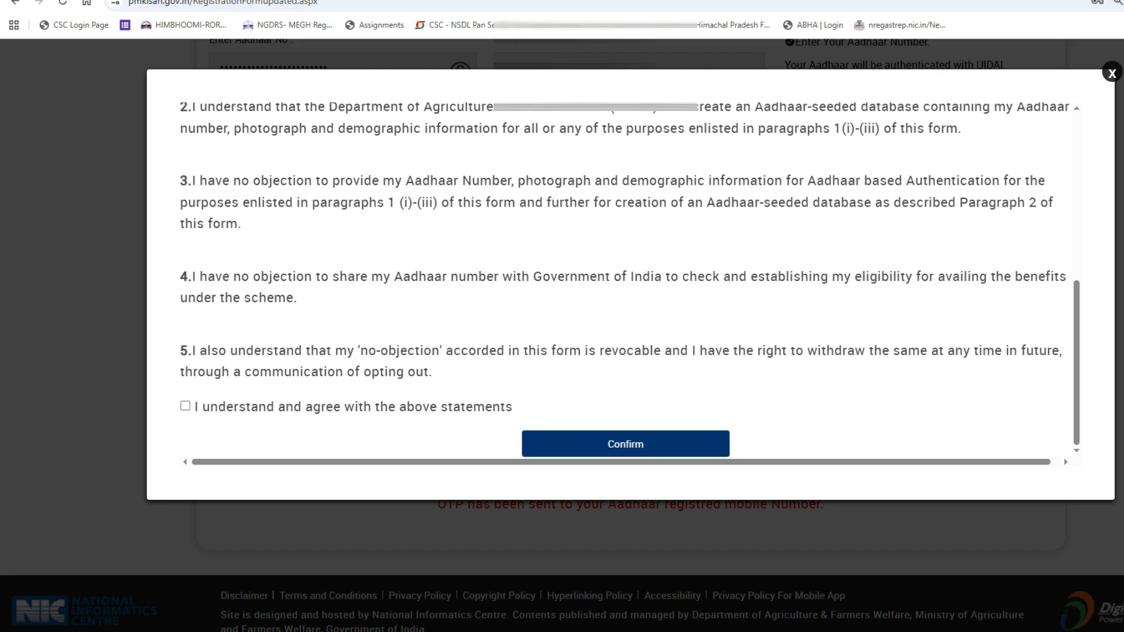
{"action": "left_click", "coordinate": [185, 406]}
{"action": "left_click", "coordinate": [626, 444]}
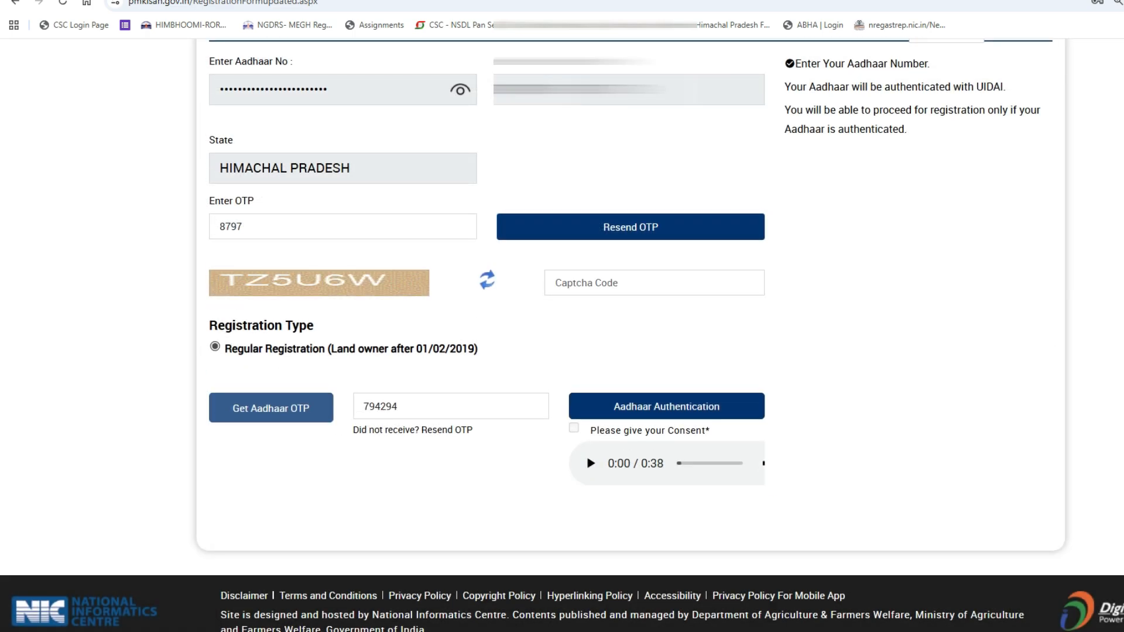
Enter the captcha code shown in the image for the Aadhaar authentication.
{"action": "left_click", "coordinate": [609, 283]}
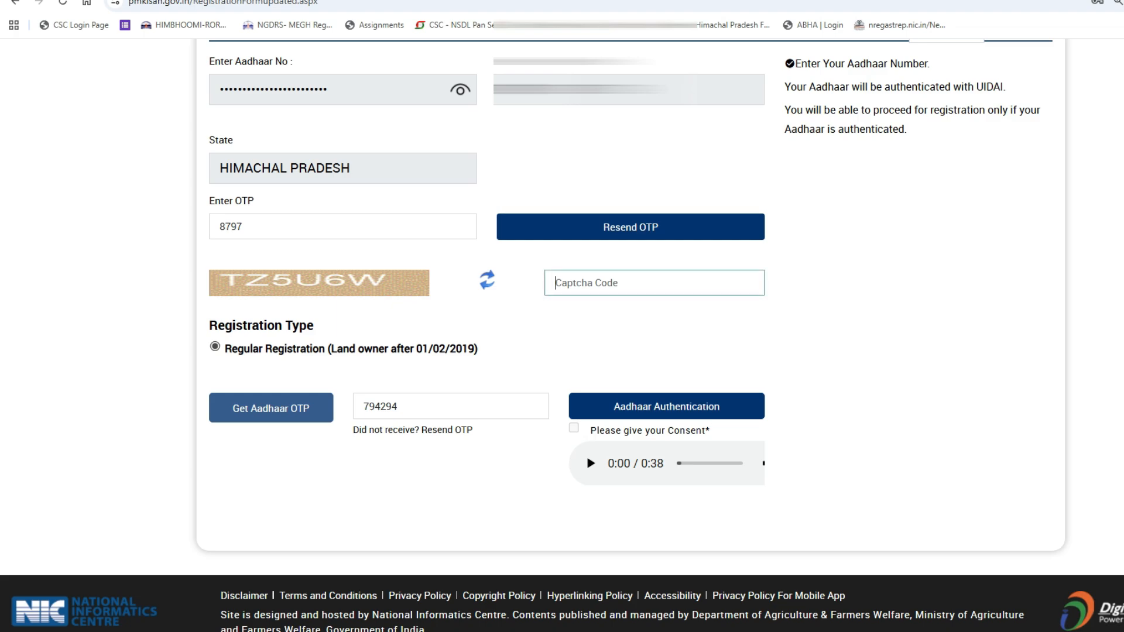
{"action": "type", "text": "T"}
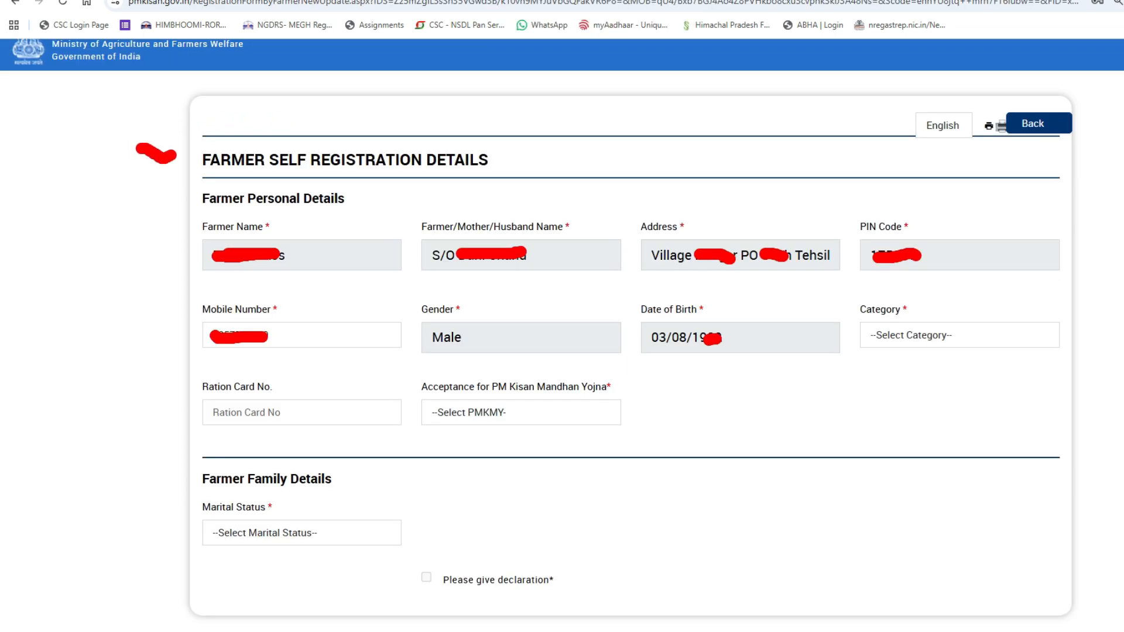
{"action": "left_click_drag", "start_coordinate": [173, 156], "coordinate": [287, 75]}
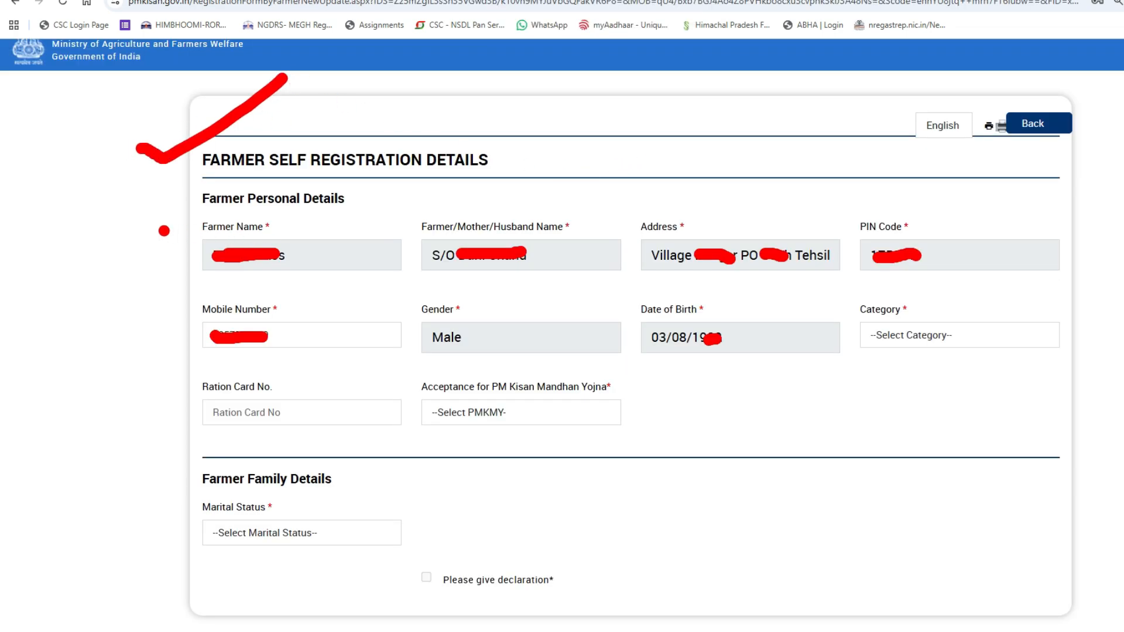
{"action": "left_click_drag", "start_coordinate": [166, 222], "coordinate": [212, 195]}
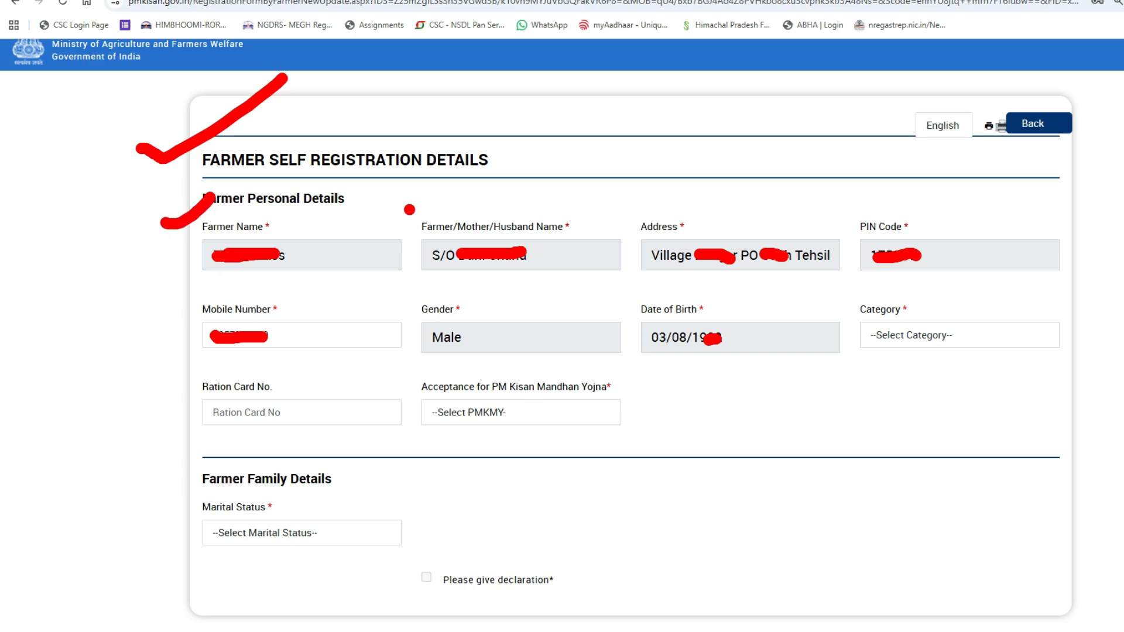
{"action": "left_click_drag", "start_coordinate": [405, 209], "coordinate": [474, 184]}
{"action": "left_click_drag", "start_coordinate": [665, 230], "coordinate": [807, 174]}
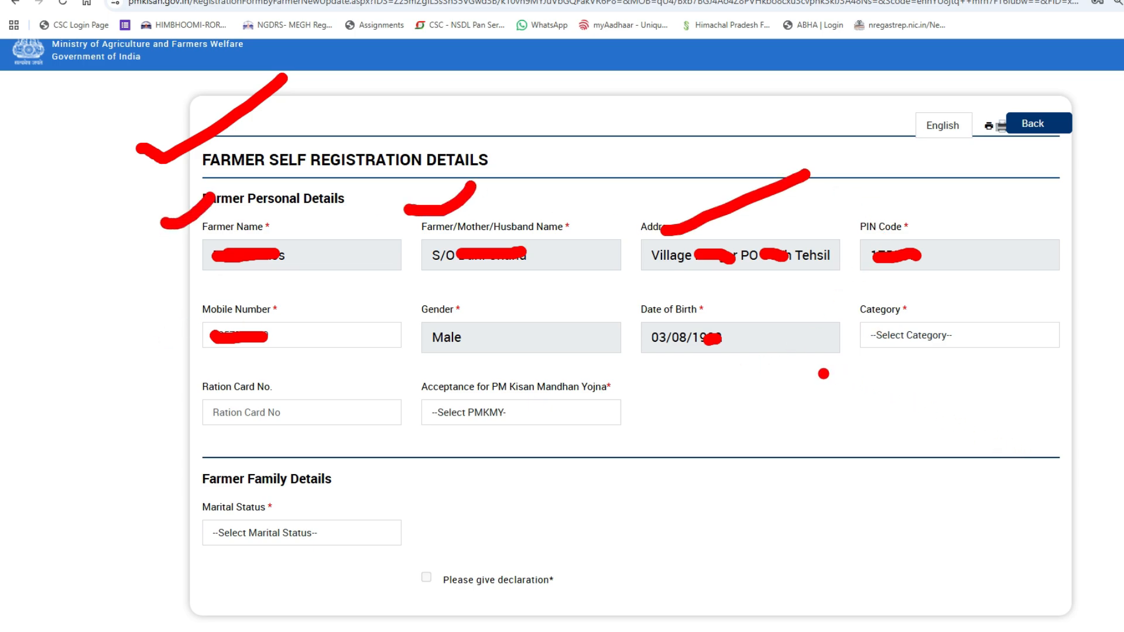
{"action": "left_click_drag", "start_coordinate": [851, 302], "coordinate": [888, 273]}
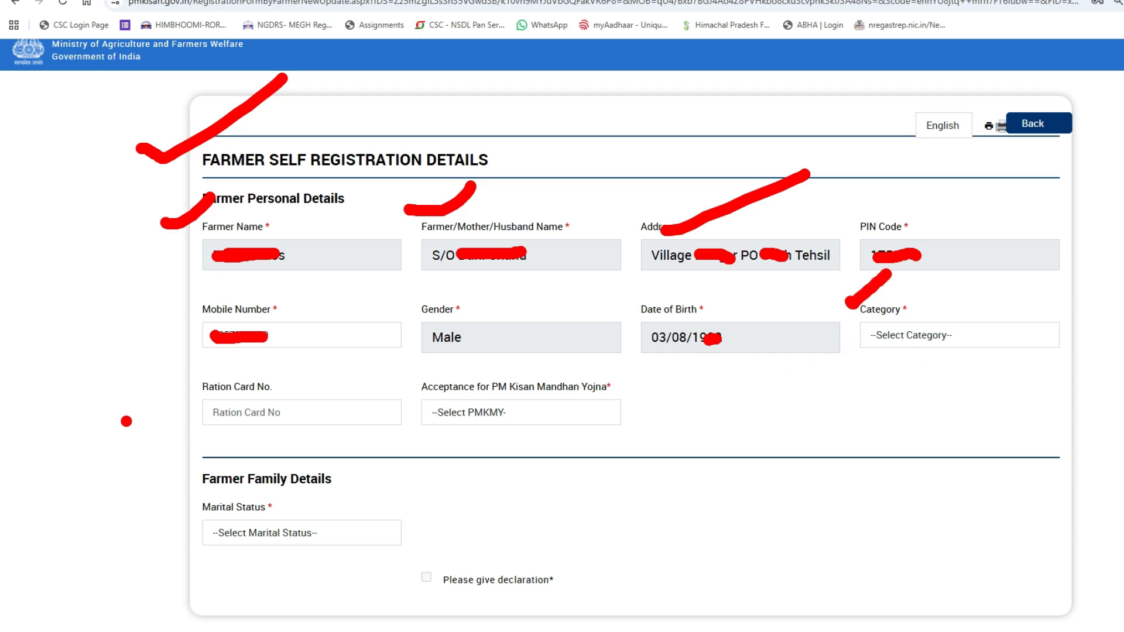
{"action": "left_click_drag", "start_coordinate": [155, 399], "coordinate": [205, 385]}
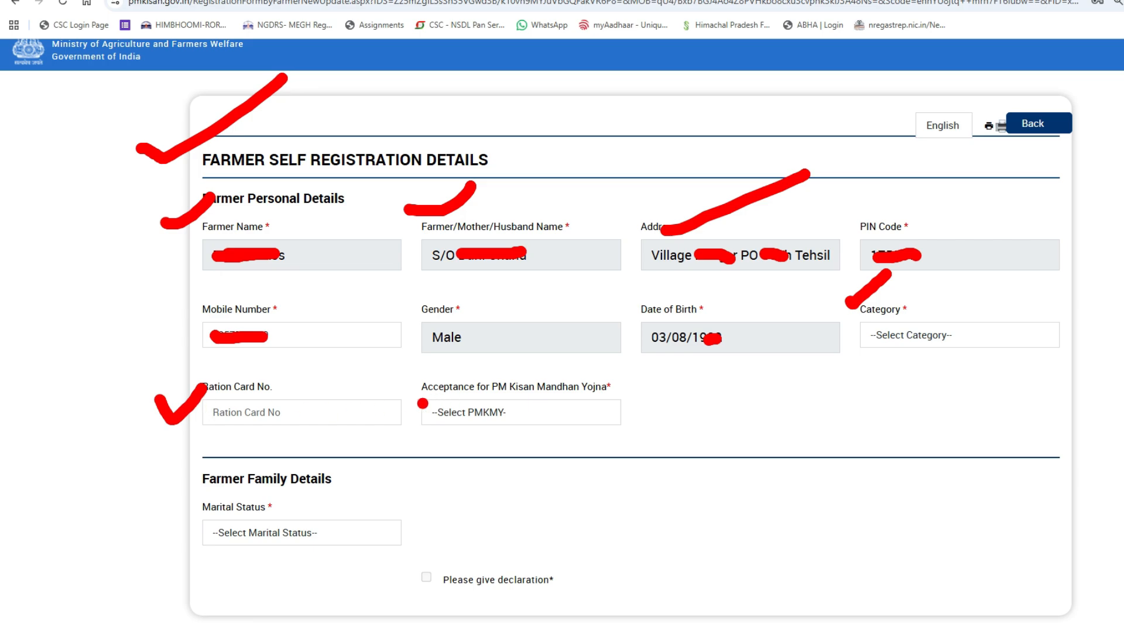
{"action": "left_click_drag", "start_coordinate": [402, 382], "coordinate": [452, 355]}
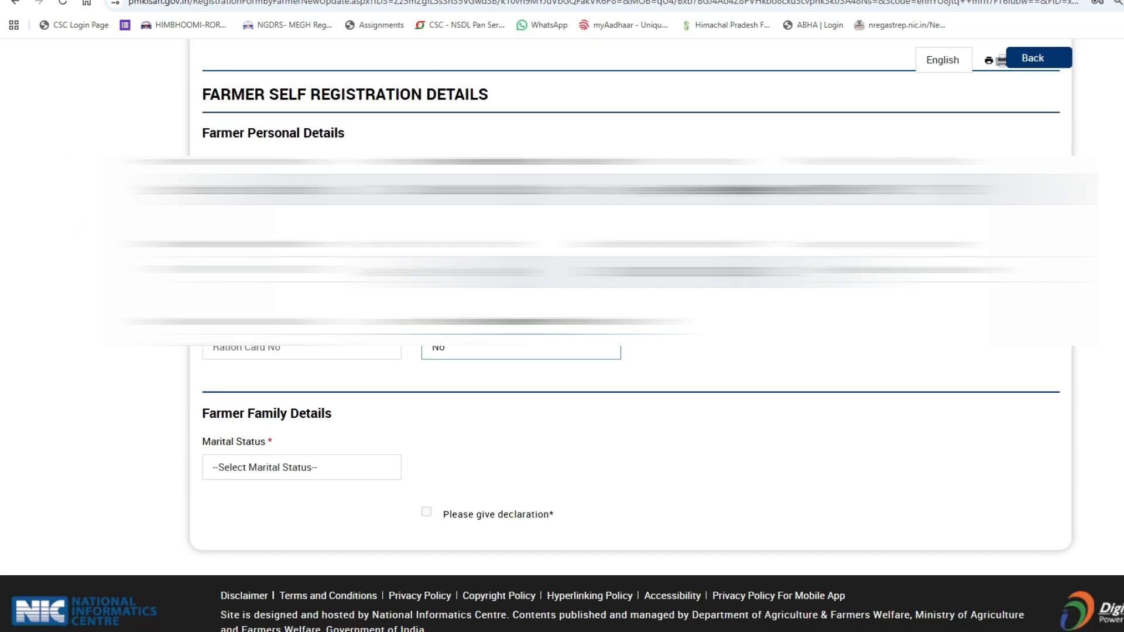
Set the farmer's marital status to Married in the Farmer Family Details.
{"action": "left_click_drag", "start_coordinate": [202, 413], "coordinate": [332, 414]}
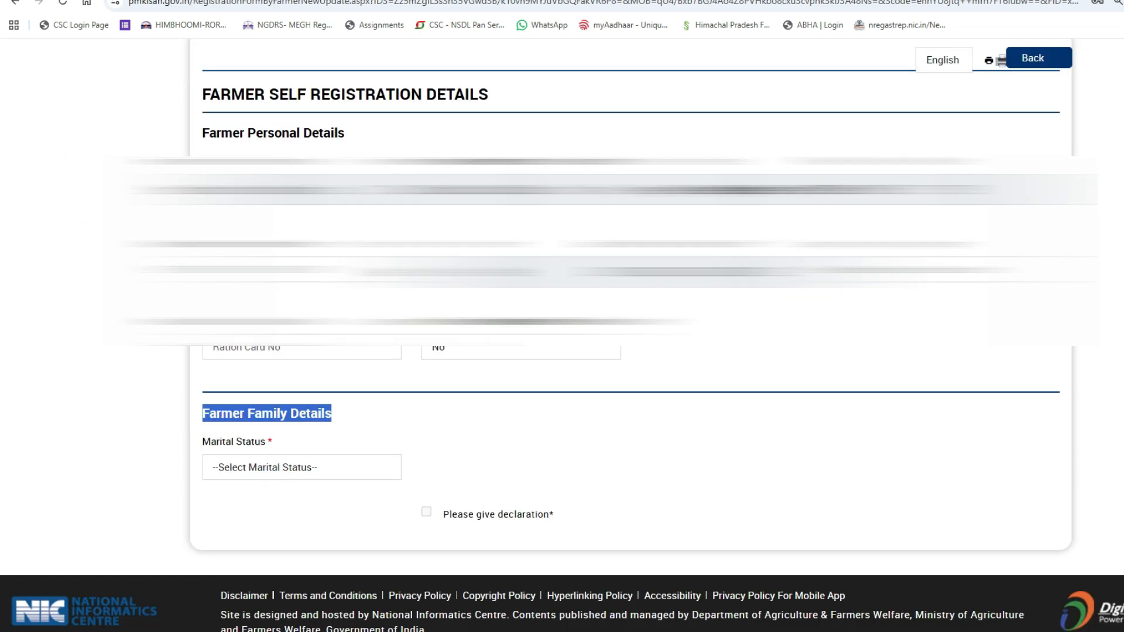
{"action": "left_click_drag", "start_coordinate": [202, 442], "coordinate": [272, 441]}
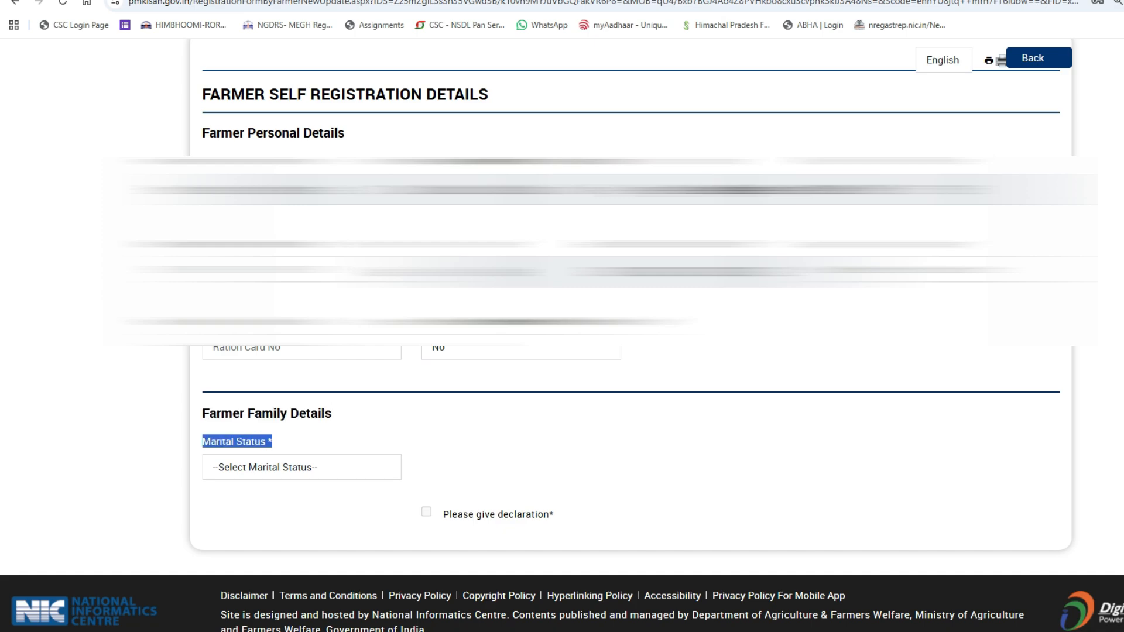
{"action": "left_click", "coordinate": [301, 468]}
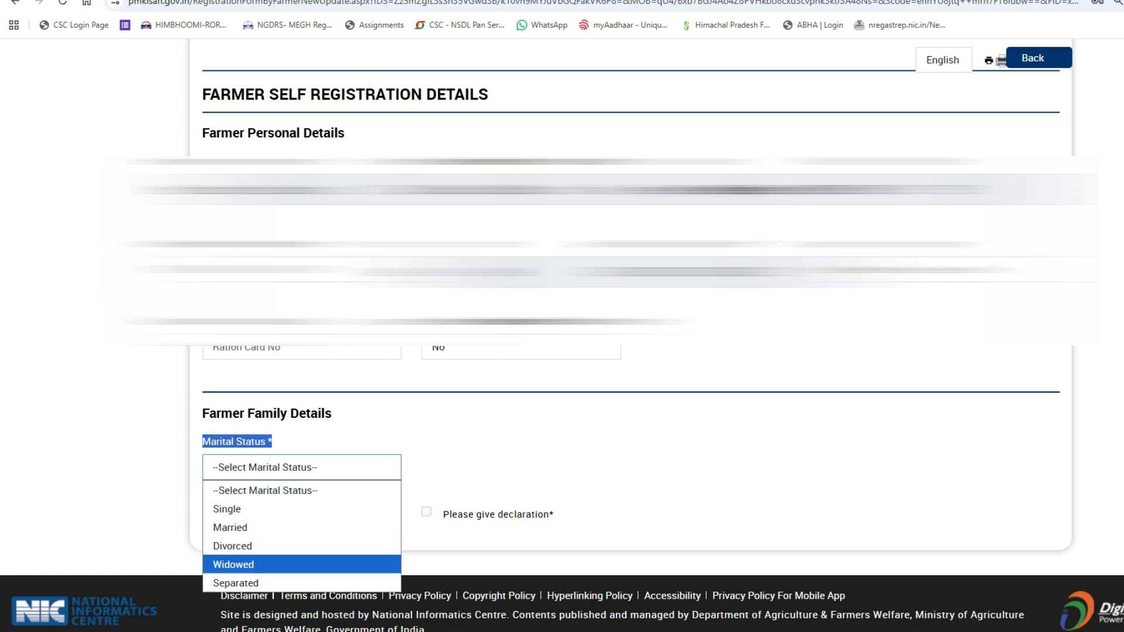
{"action": "key", "text": "Up"}
{"action": "key", "text": "Up"}
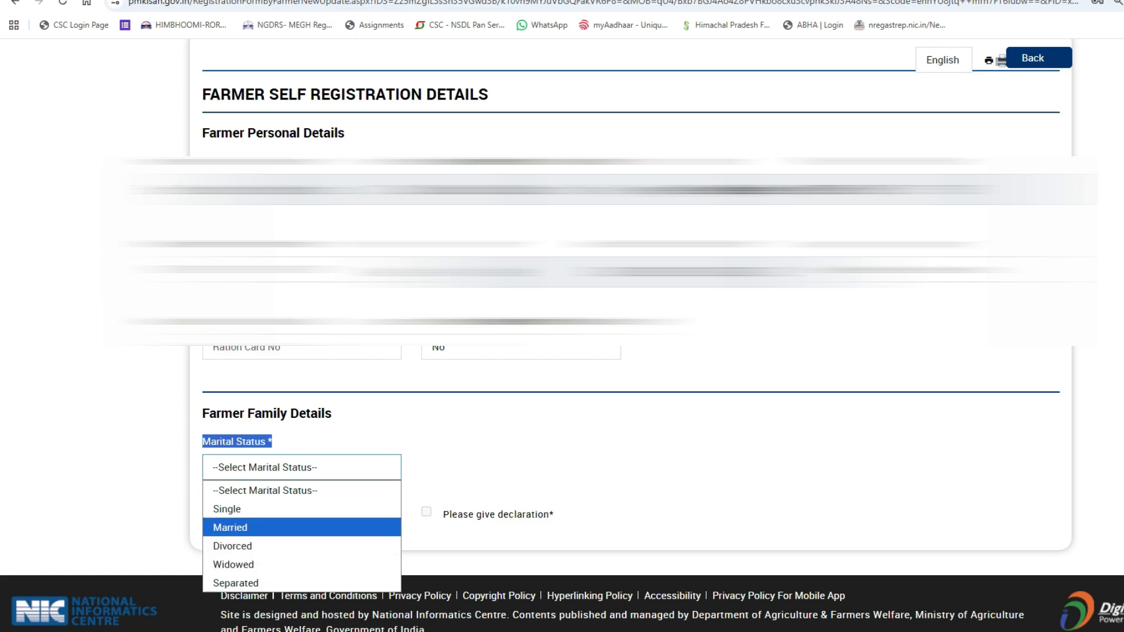
{"action": "key", "text": "Up"}
{"action": "key", "text": "Up"}
{"action": "key", "text": "Return"}
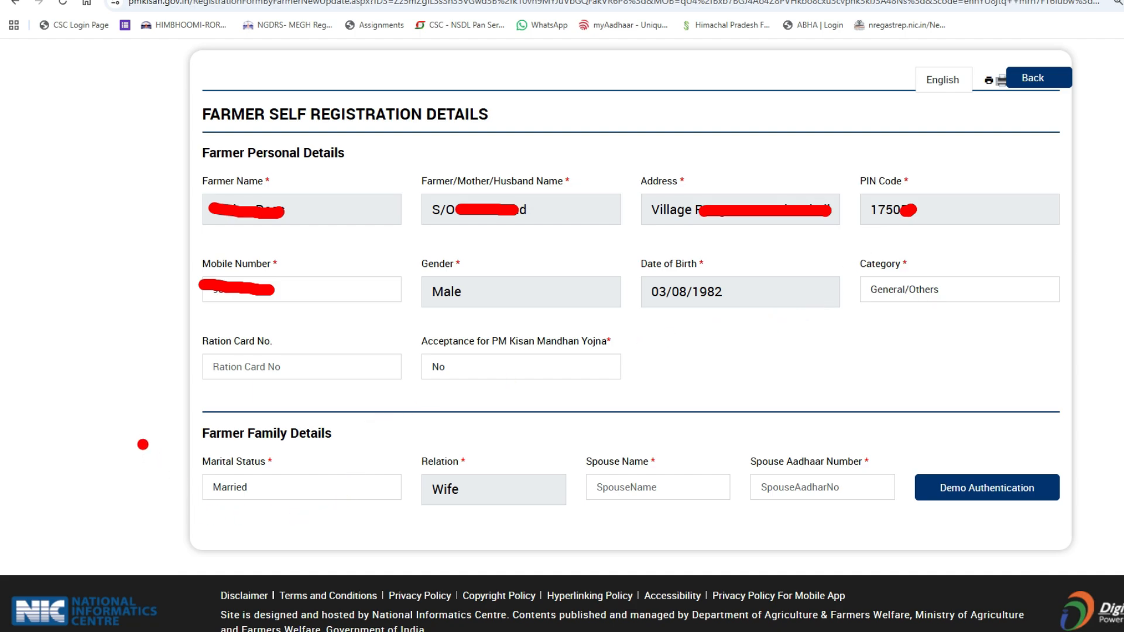
{"action": "left_click_drag", "start_coordinate": [140, 444], "coordinate": [208, 410]}
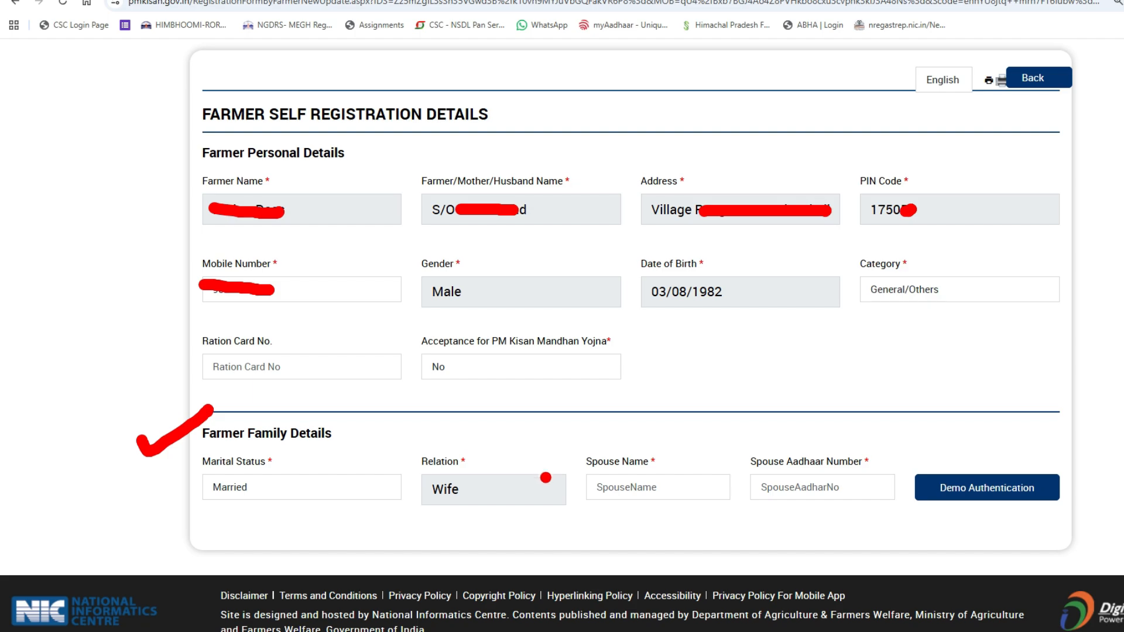
{"action": "left_click_drag", "start_coordinate": [598, 456], "coordinate": [643, 425]}
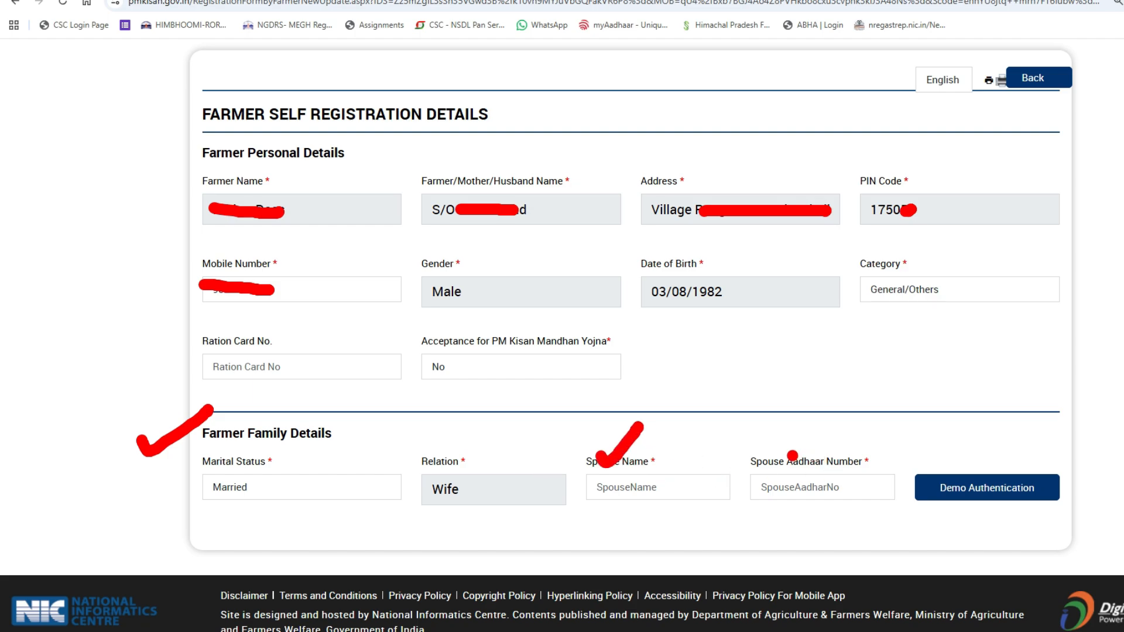
{"action": "mouse_move", "coordinate": [781, 446]}
{"action": "left_mouse_down"}
{"action": "mouse_move", "coordinate": [789, 468]}
{"action": "mouse_move", "coordinate": [826, 441]}
{"action": "left_mouse_up"}
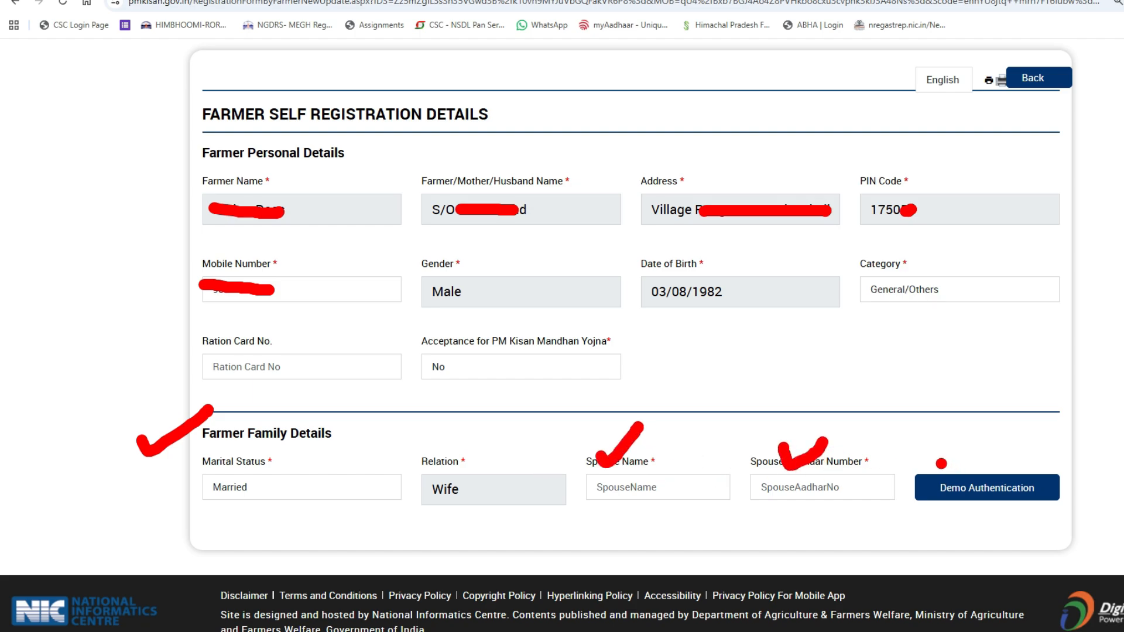
Run the demo authentication for the spouse in the Farmer Family Details and acknowledge its result.
{"action": "mouse_move", "coordinate": [924, 460]}
{"action": "left_mouse_down"}
{"action": "mouse_move", "coordinate": [896, 511]}
{"action": "mouse_move", "coordinate": [1122, 498]}
{"action": "mouse_move", "coordinate": [970, 448]}
{"action": "mouse_move", "coordinate": [924, 464]}
{"action": "left_mouse_up"}
{"action": "left_click", "coordinate": [988, 488]}
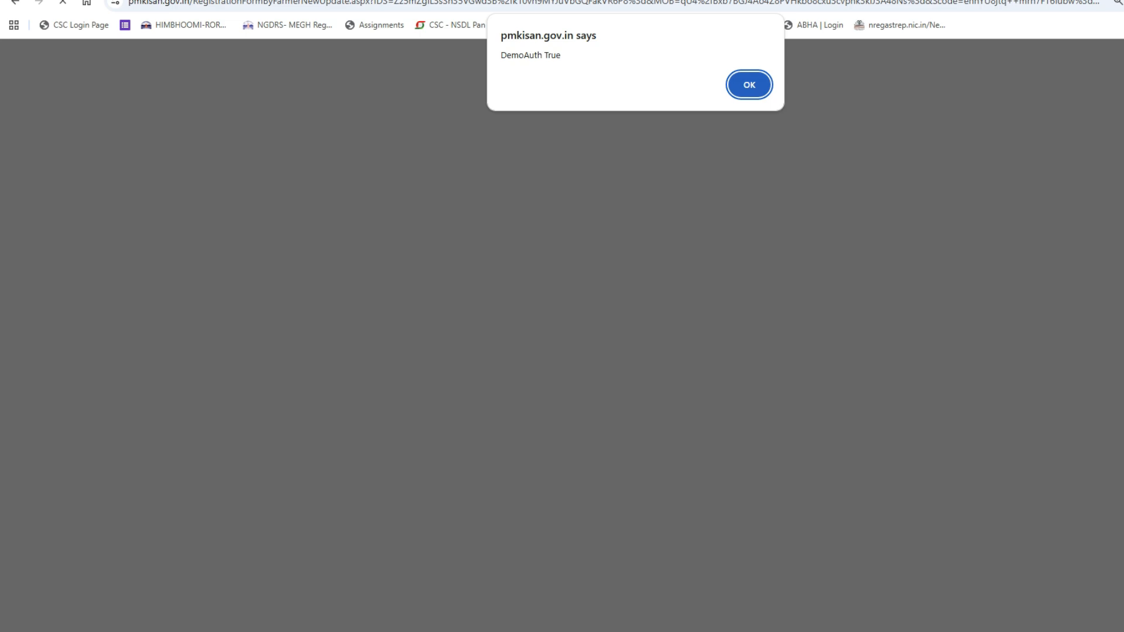
{"action": "left_click", "coordinate": [749, 84]}
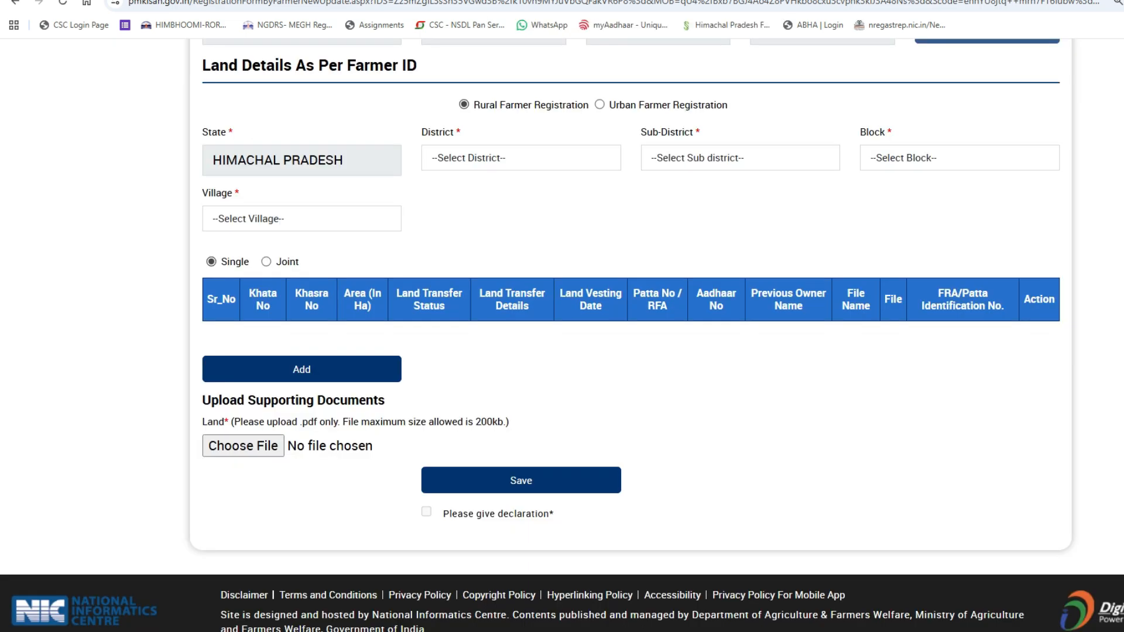
Set the land's district to Mandi and its sub-district to Padhar in the Land Details.
{"action": "left_click_drag", "start_coordinate": [155, 72], "coordinate": [215, 52]}
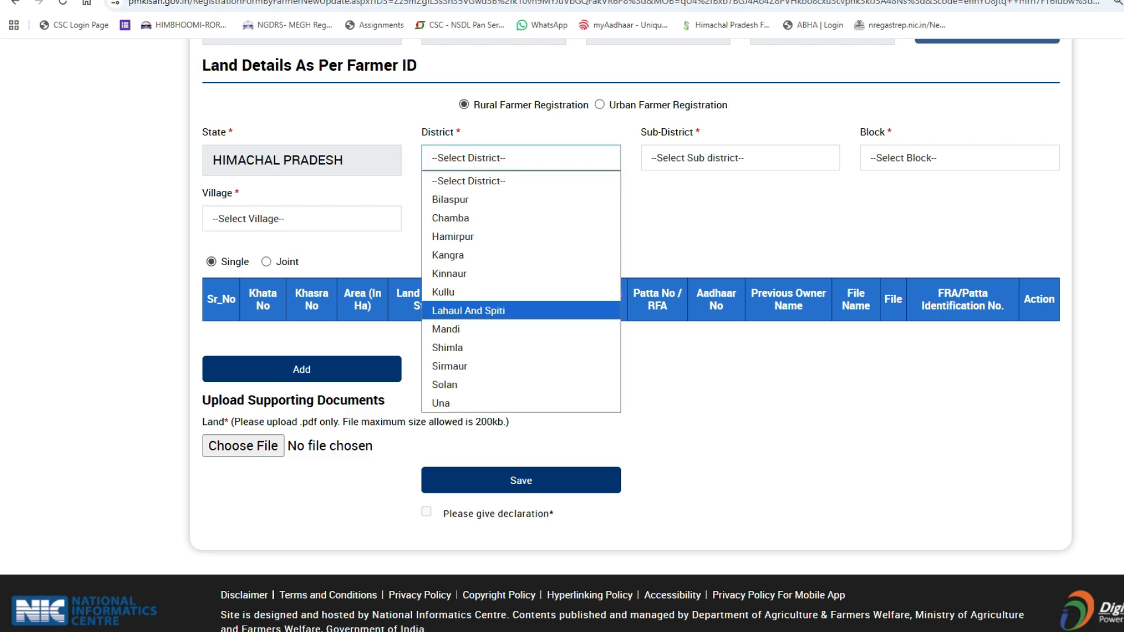
{"action": "left_click", "coordinate": [445, 329]}
{"action": "left_click", "coordinate": [741, 158]}
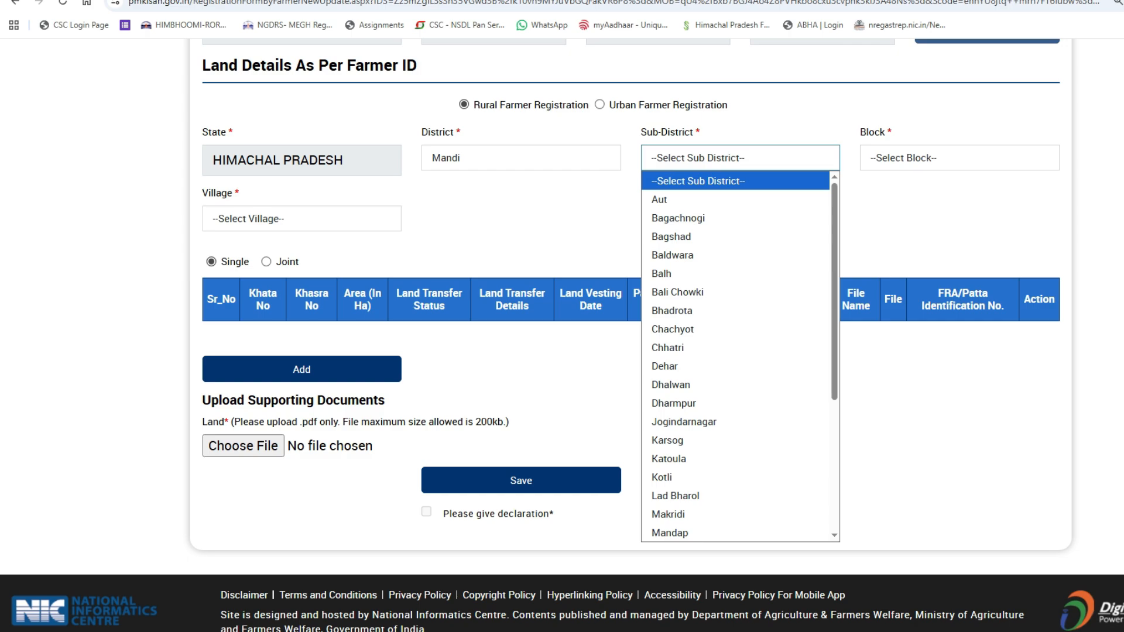
{"action": "scroll", "coordinate": [740, 410], "scroll_direction": "down", "scroll_amount": 2}
{"action": "left_click", "coordinate": [741, 498]}
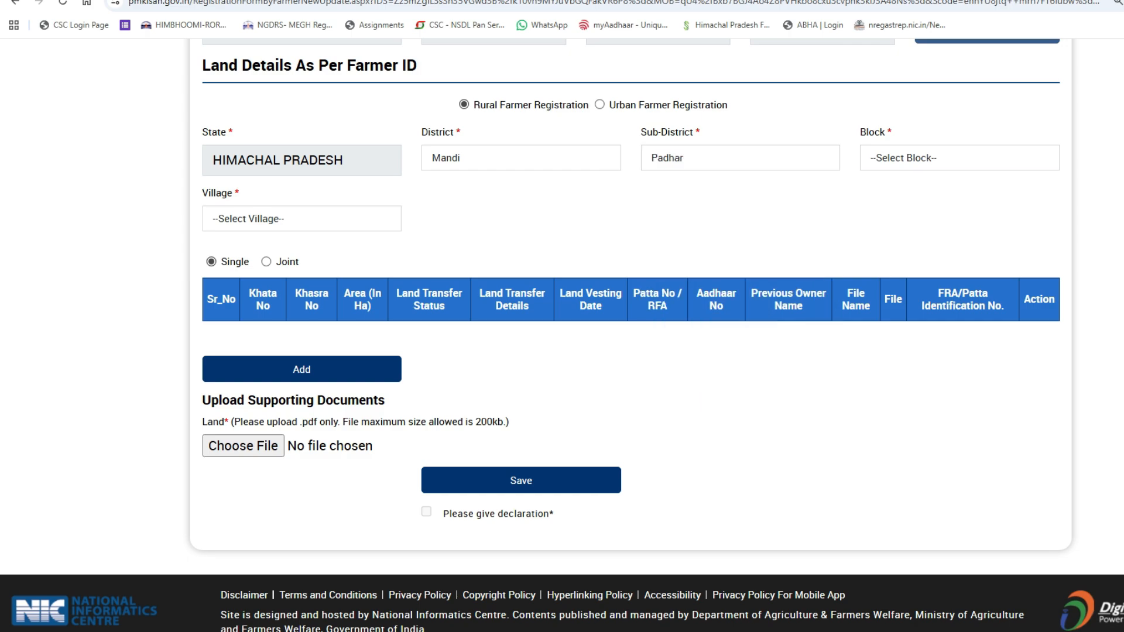
Set the land's block to DRANG and its village to Basehar (535) - (13148).
{"action": "left_click", "coordinate": [960, 157]}
{"action": "left_click", "coordinate": [896, 329]}
{"action": "left_click", "coordinate": [301, 218]}
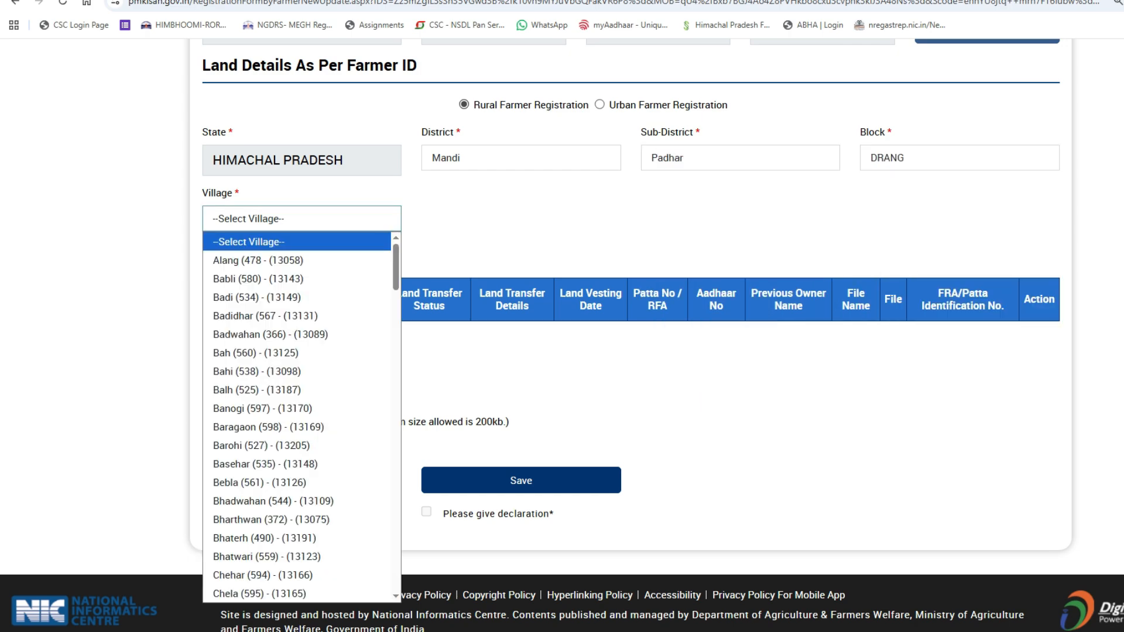
{"action": "scroll", "coordinate": [292, 390], "scroll_direction": "down", "scroll_amount": 3}
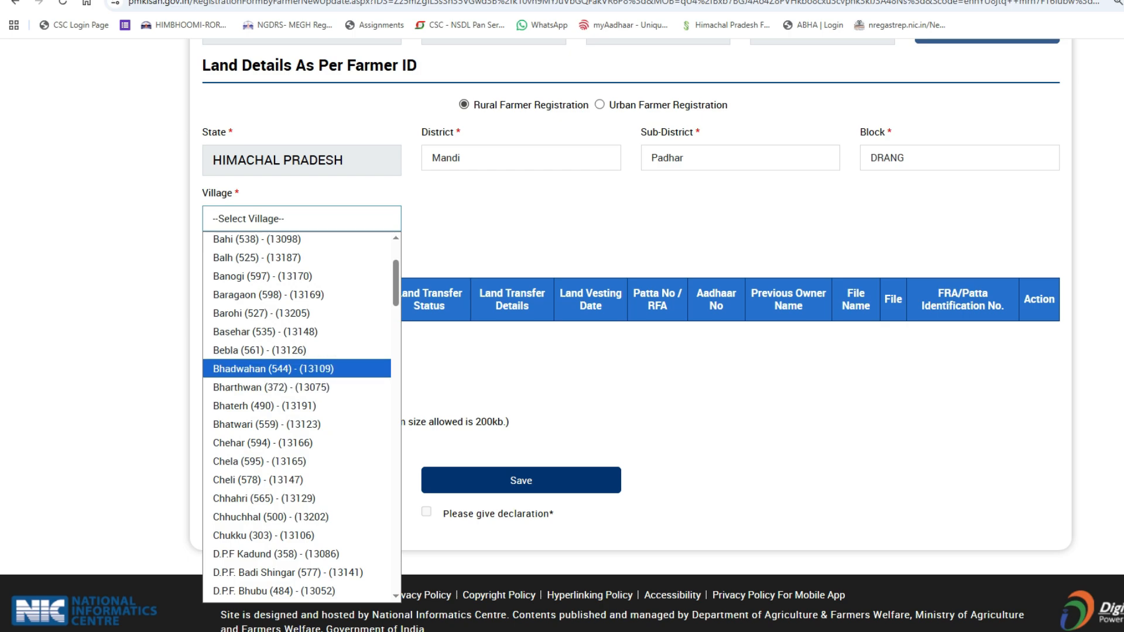
{"action": "left_click", "coordinate": [293, 331]}
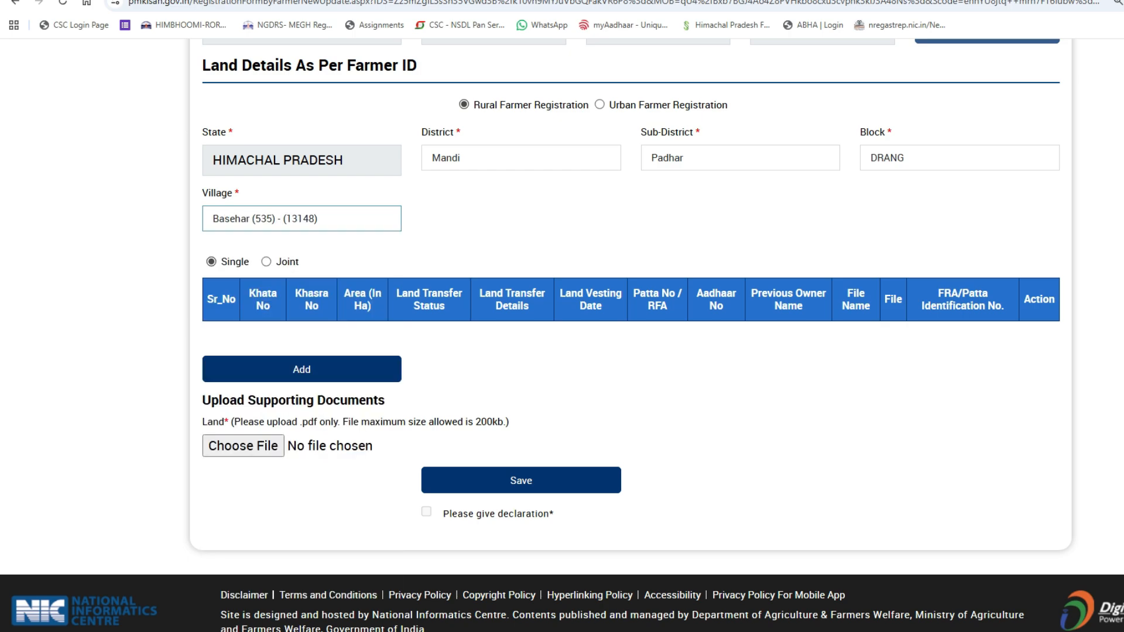
{"action": "mouse_move", "coordinate": [186, 255]}
{"action": "left_mouse_down"}
{"action": "mouse_move", "coordinate": [193, 262]}
{"action": "mouse_move", "coordinate": [212, 244]}
{"action": "left_mouse_up"}
{"action": "left_click_drag", "start_coordinate": [281, 248], "coordinate": [305, 233]}
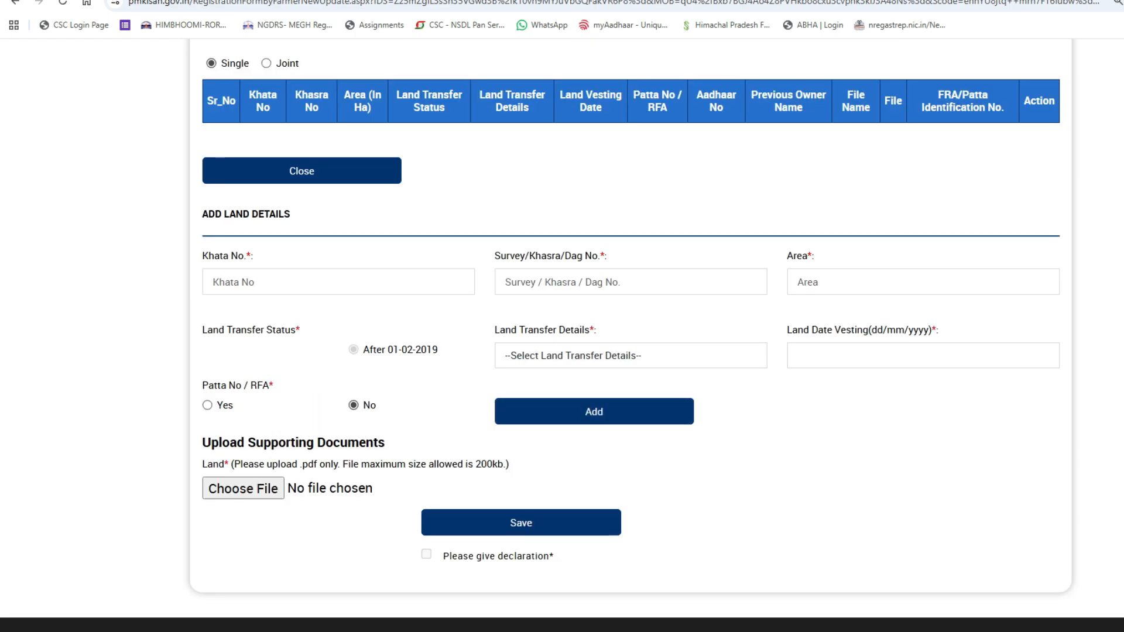
{"action": "left_click_drag", "start_coordinate": [171, 219], "coordinate": [228, 189]}
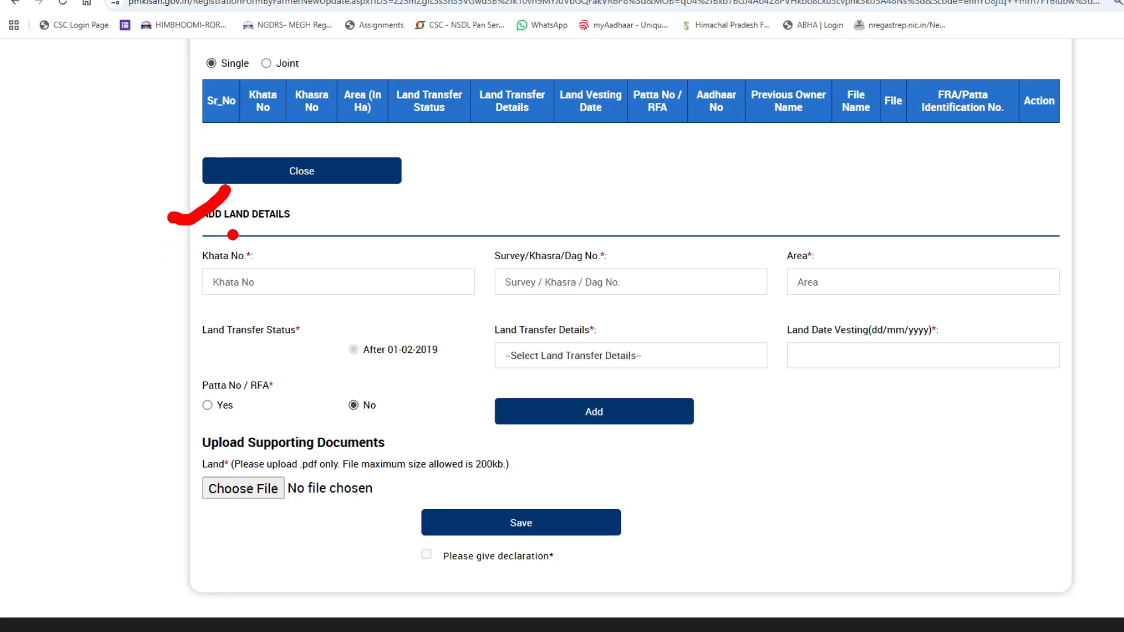
{"action": "left_click_drag", "start_coordinate": [198, 256], "coordinate": [231, 248]}
{"action": "mouse_move", "coordinate": [504, 265]}
{"action": "left_mouse_down"}
{"action": "mouse_move", "coordinate": [542, 264]}
{"action": "mouse_move", "coordinate": [553, 250]}
{"action": "left_mouse_up"}
{"action": "mouse_move", "coordinate": [797, 267]}
{"action": "left_mouse_down"}
{"action": "mouse_move", "coordinate": [828, 271]}
{"action": "mouse_move", "coordinate": [845, 245]}
{"action": "left_mouse_up"}
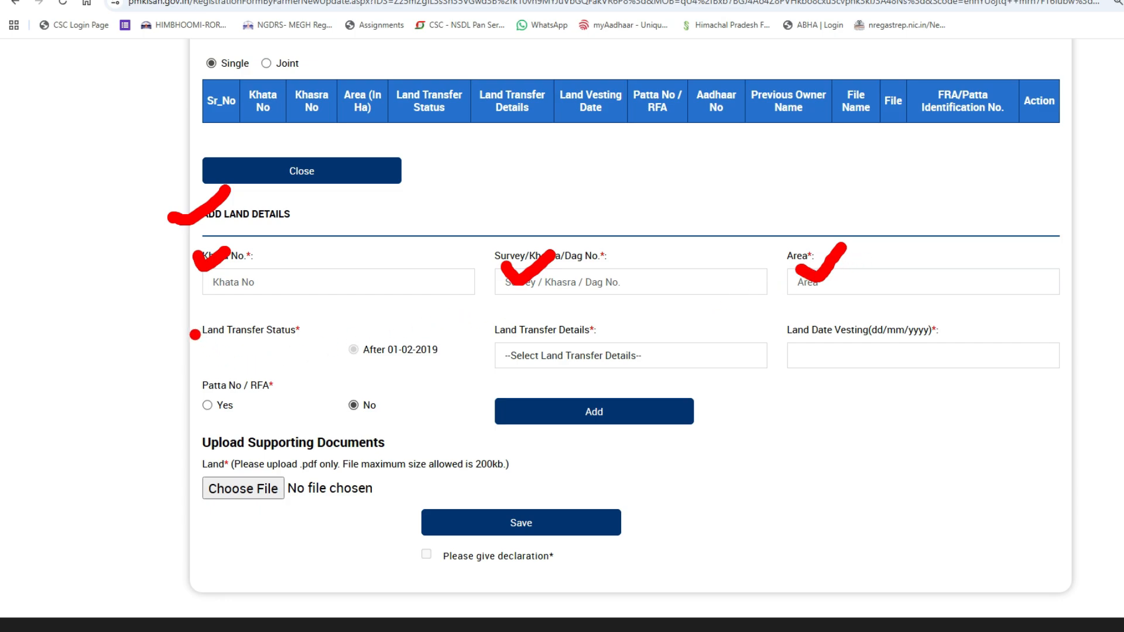
{"action": "left_click_drag", "start_coordinate": [195, 345], "coordinate": [287, 348]}
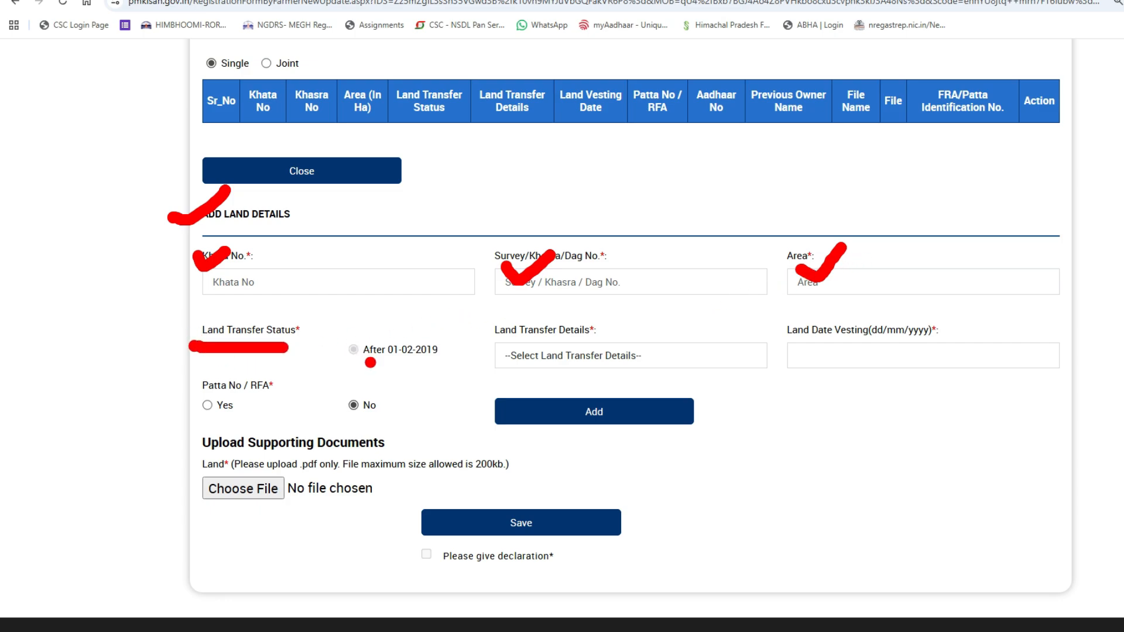
{"action": "left_click_drag", "start_coordinate": [387, 367], "coordinate": [430, 367]}
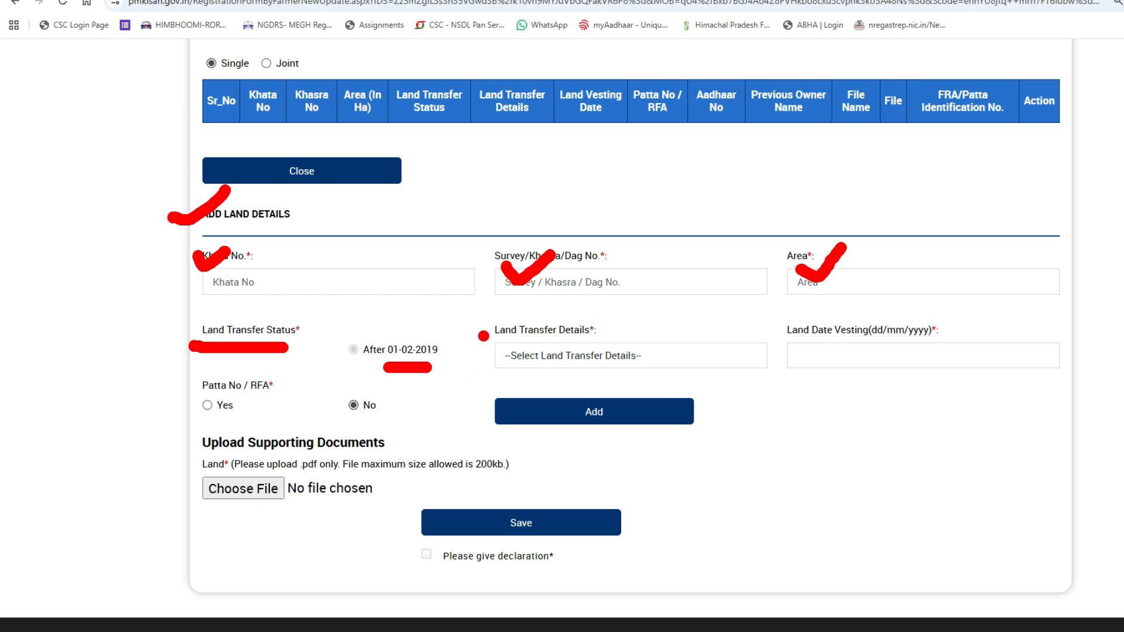
{"action": "left_click_drag", "start_coordinate": [462, 321], "coordinate": [531, 301]}
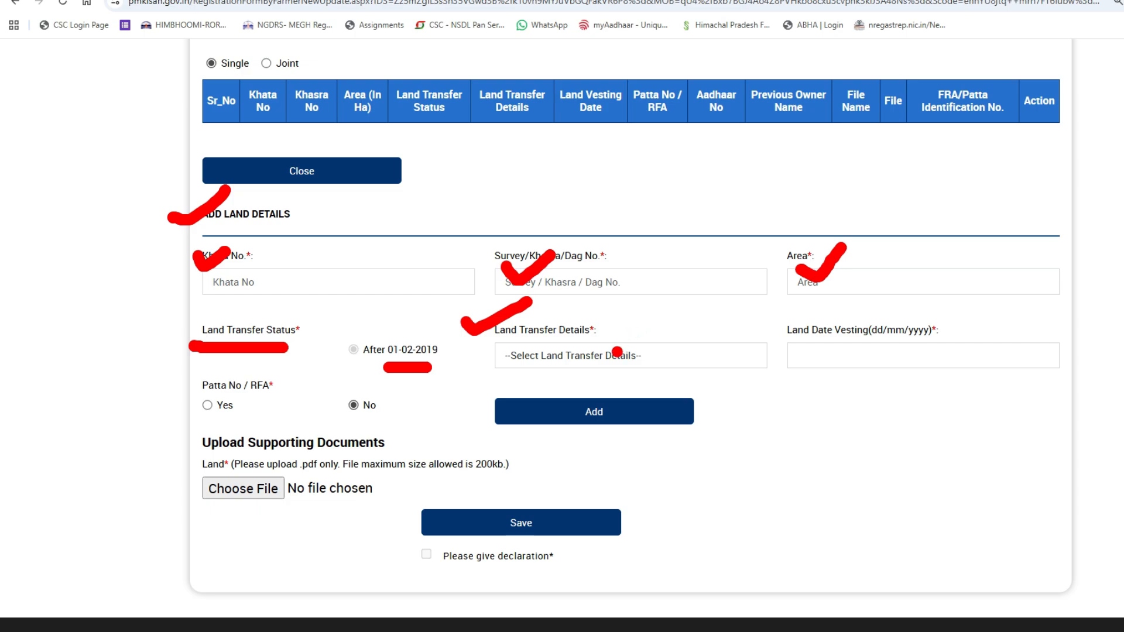
{"action": "key", "text": "Escape"}
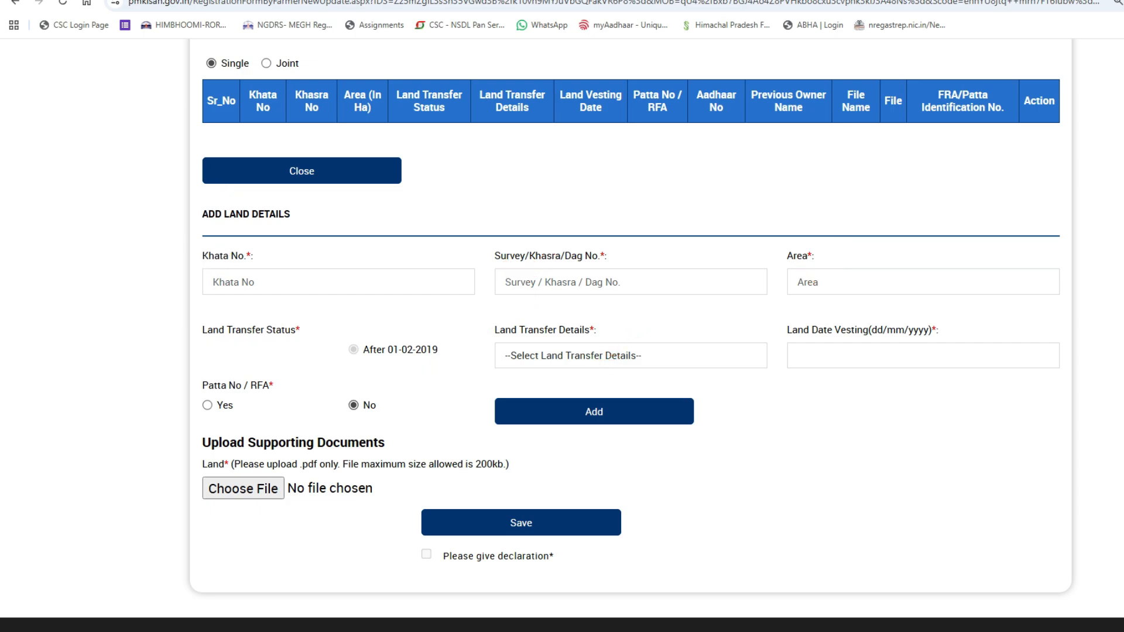
Set the Land Transfer Details of the new land entry to Death of Father.
{"action": "left_click", "coordinate": [620, 355]}
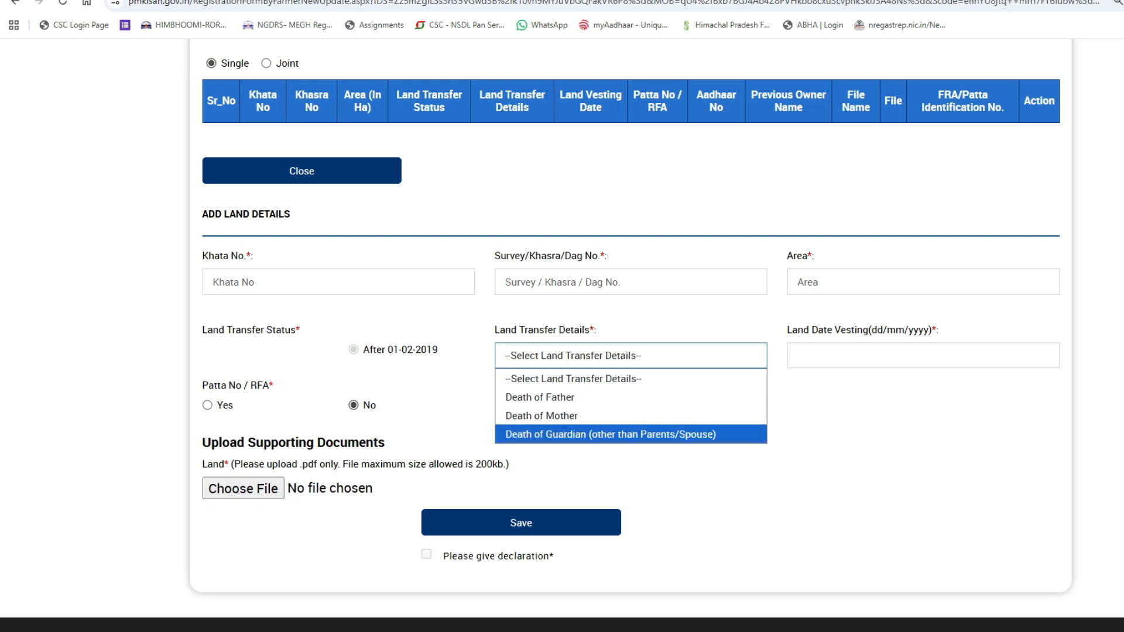
{"action": "key", "text": "Escape"}
{"action": "left_click_drag", "start_coordinate": [792, 330], "coordinate": [884, 330]}
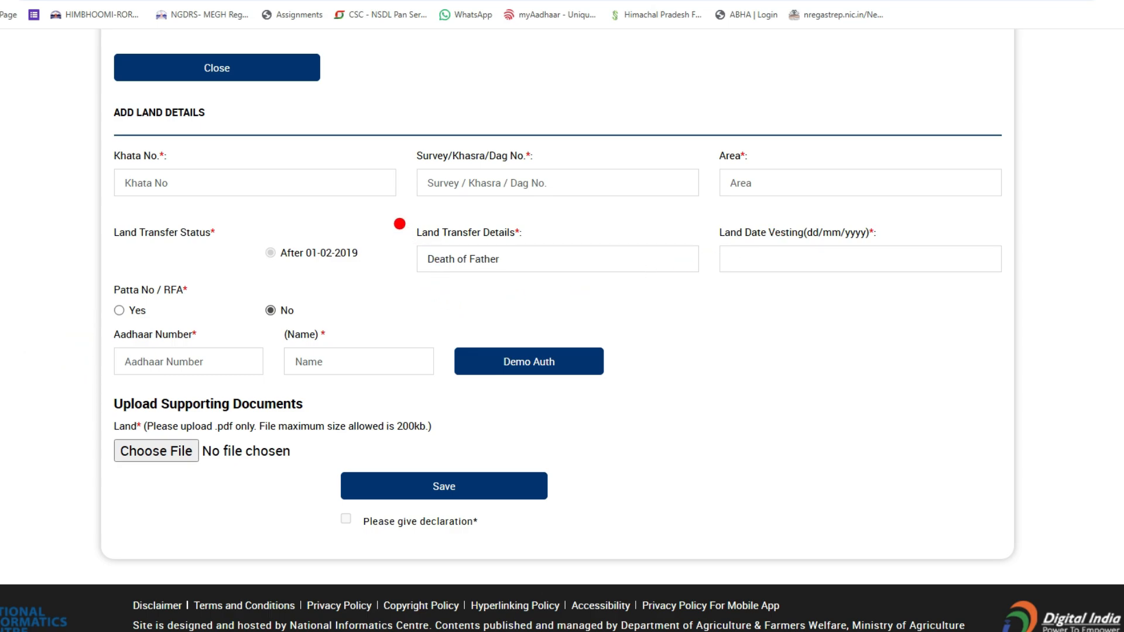
{"action": "left_click_drag", "start_coordinate": [394, 221], "coordinate": [447, 206]}
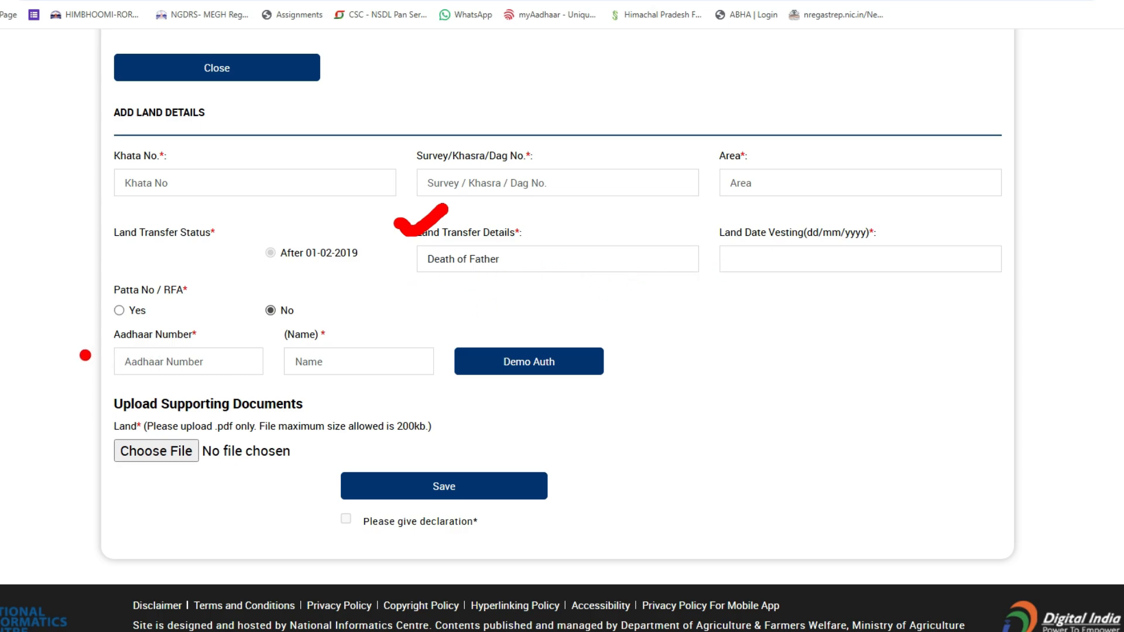
{"action": "left_click_drag", "start_coordinate": [77, 337], "coordinate": [117, 320]}
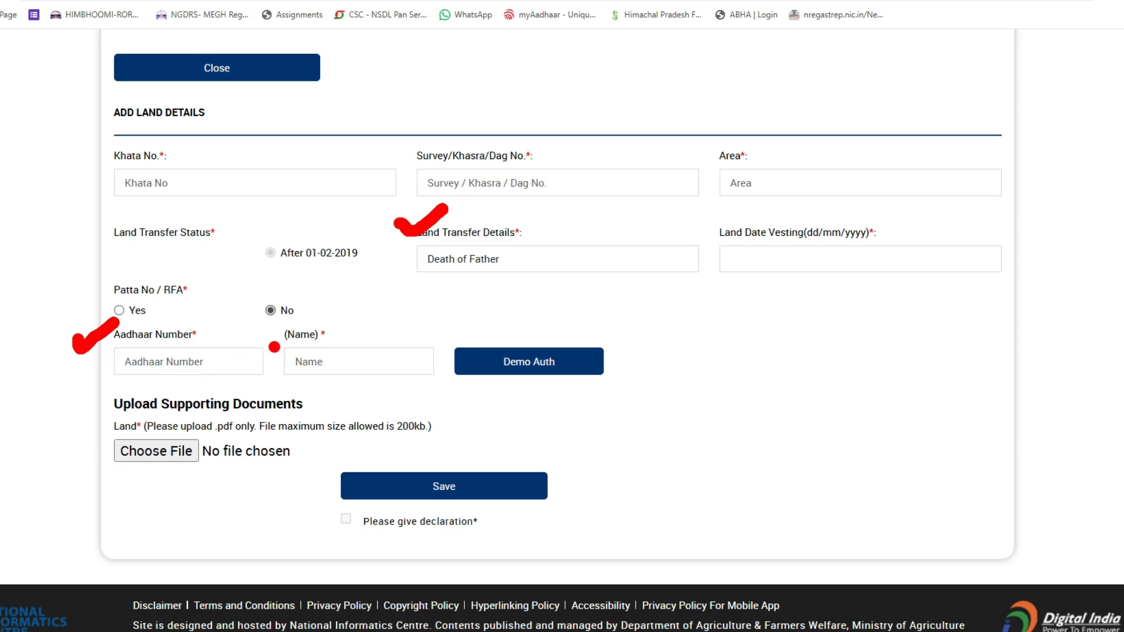
{"action": "left_click_drag", "start_coordinate": [268, 346], "coordinate": [352, 326]}
{"action": "mouse_move", "coordinate": [448, 333]}
{"action": "left_mouse_down"}
{"action": "mouse_move", "coordinate": [435, 346]}
{"action": "mouse_move", "coordinate": [680, 381]}
{"action": "mouse_move", "coordinate": [434, 352]}
{"action": "mouse_move", "coordinate": [442, 370]}
{"action": "left_mouse_up"}
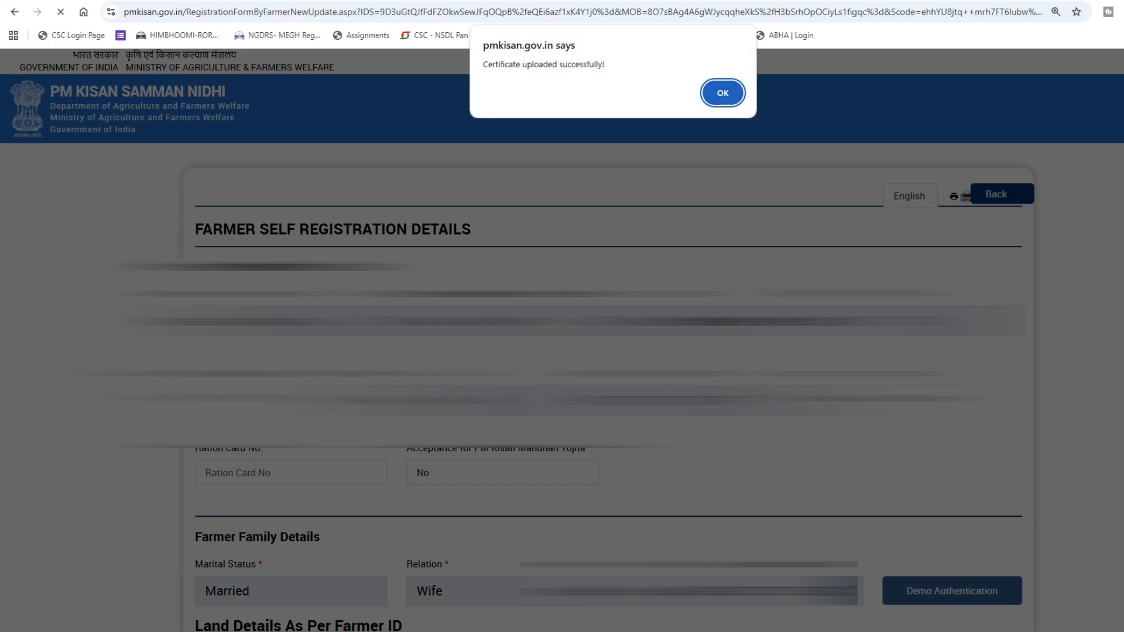
Acknowledge the certificate upload notice and return to the land details.
{"action": "key", "text": "Return"}
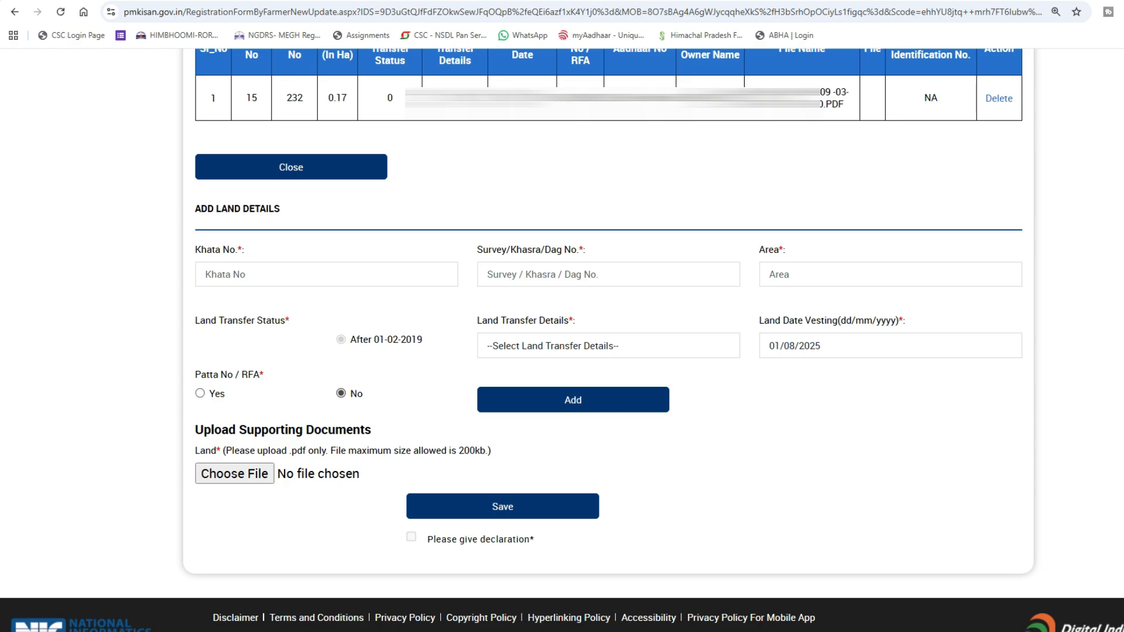
{"action": "scroll", "coordinate": [562, 340], "scroll_direction": "up", "scroll_amount": 1}
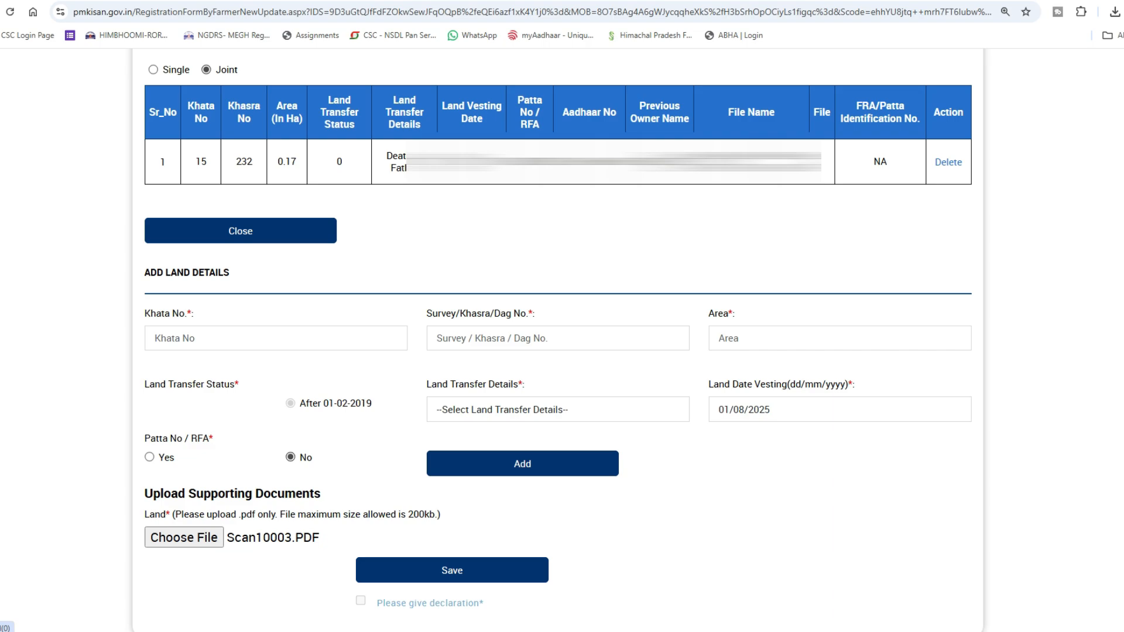
Open the farmer declaration, agree with its statements and confirm it.
{"action": "left_click", "coordinate": [431, 604]}
{"action": "scroll", "coordinate": [556, 281], "scroll_direction": "down", "scroll_amount": 8}
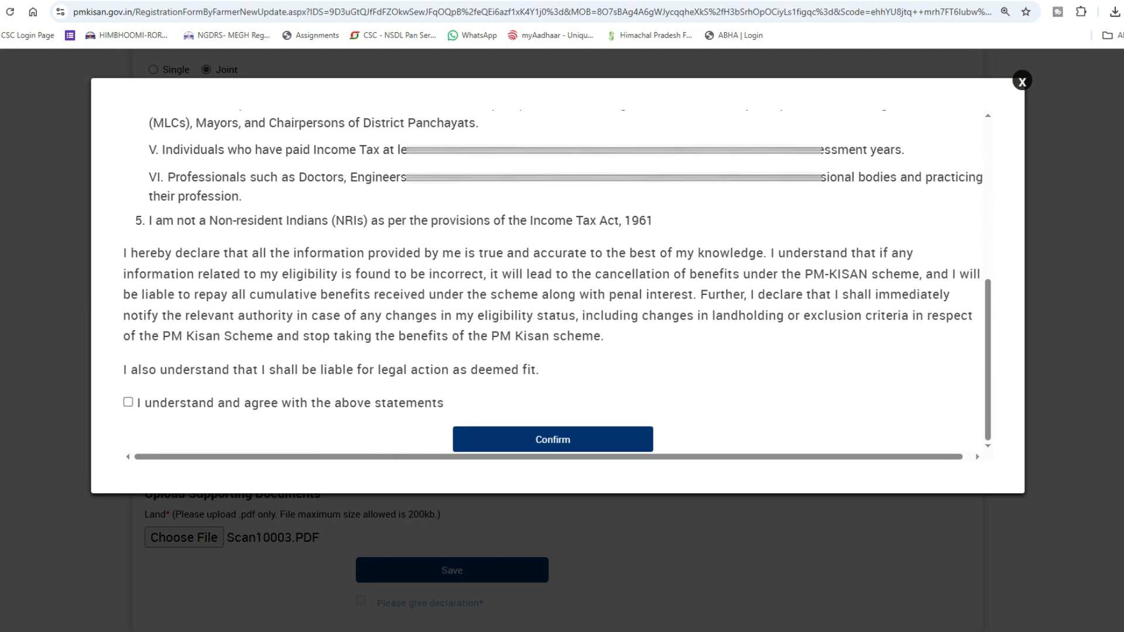
{"action": "left_click", "coordinate": [127, 402]}
{"action": "left_click", "coordinate": [553, 439]}
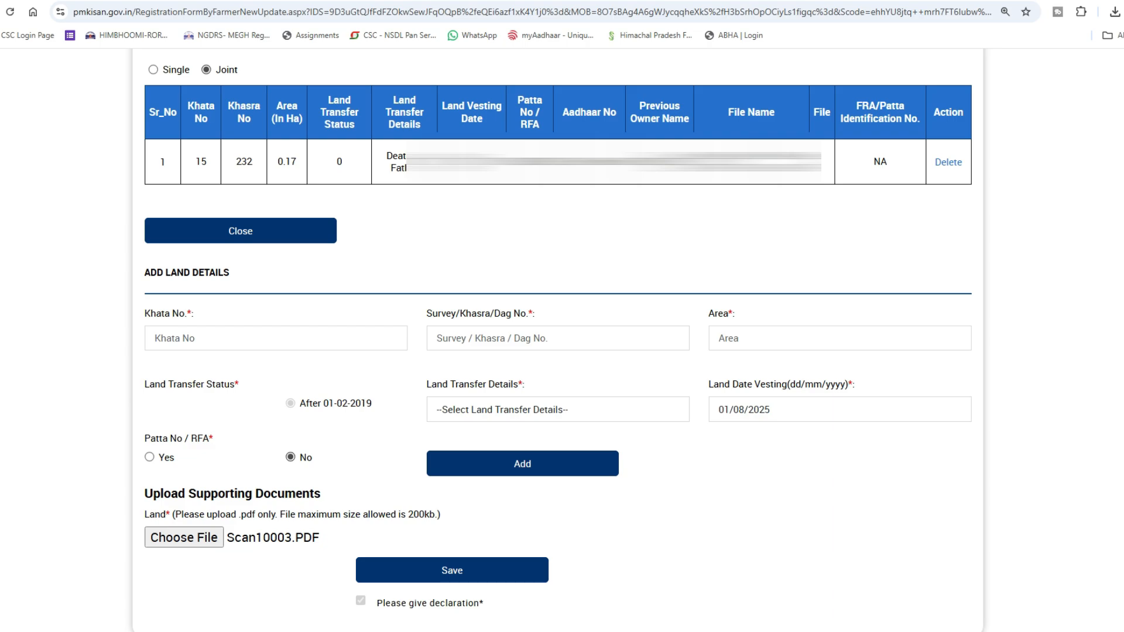
Save the registration form, agree with the declaration statements shown on saving and confirm them.
{"action": "scroll", "coordinate": [452, 506], "scroll_direction": "down", "scroll_amount": 1}
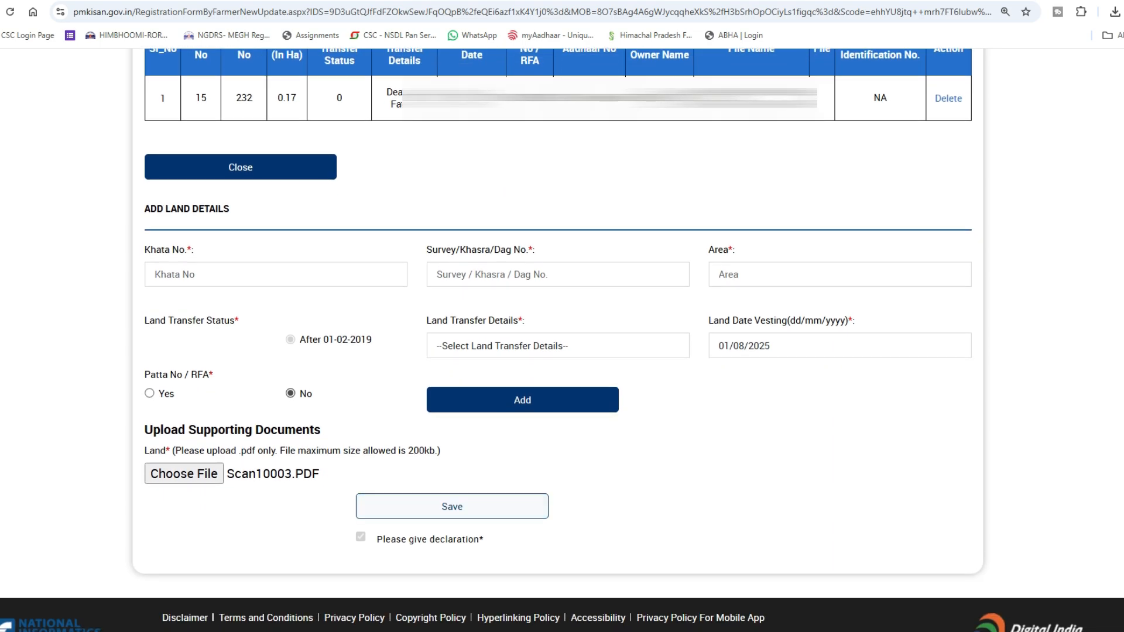
{"action": "left_click", "coordinate": [452, 506]}
{"action": "scroll", "coordinate": [553, 281], "scroll_direction": "down", "scroll_amount": 10}
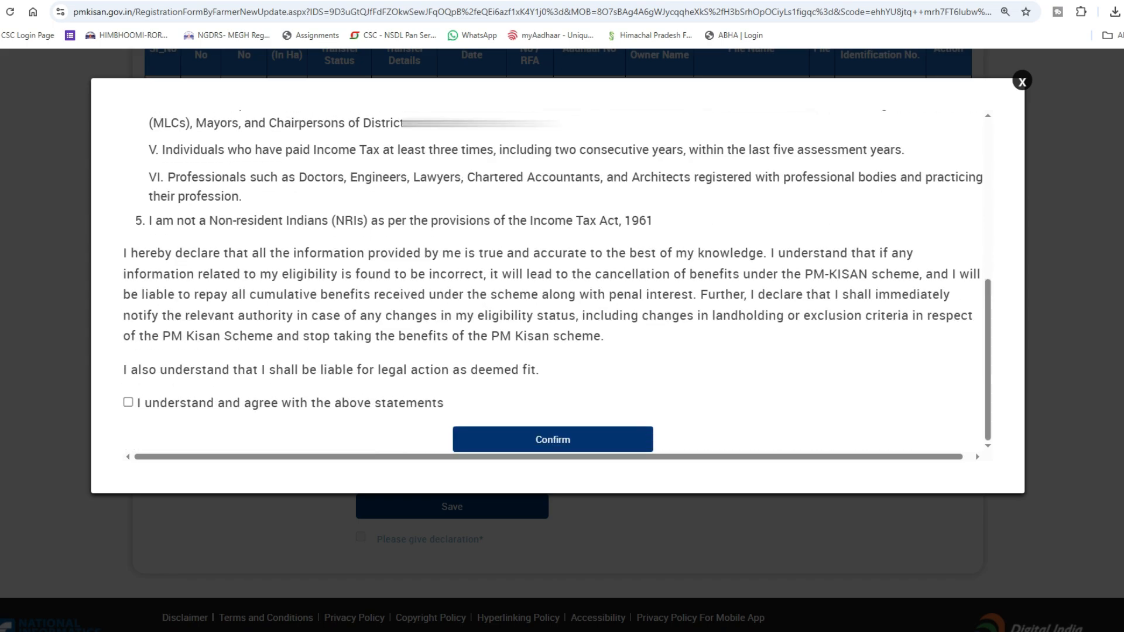
{"action": "left_click", "coordinate": [127, 402]}
{"action": "left_click", "coordinate": [553, 439]}
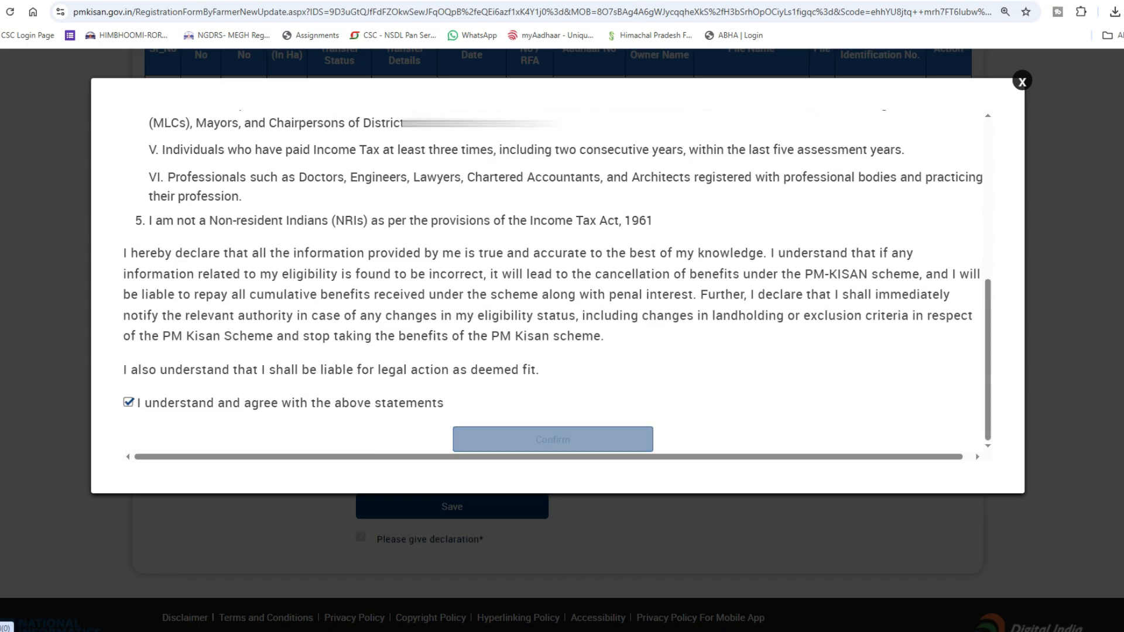